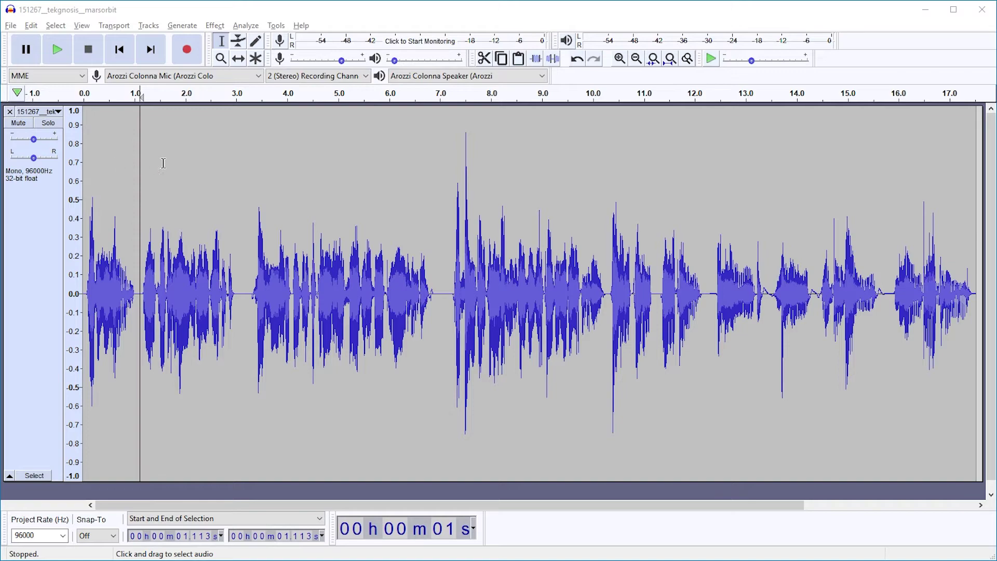
Select the whole recording and play it back, stopping near 1.2 seconds.
key("ctrl+a")
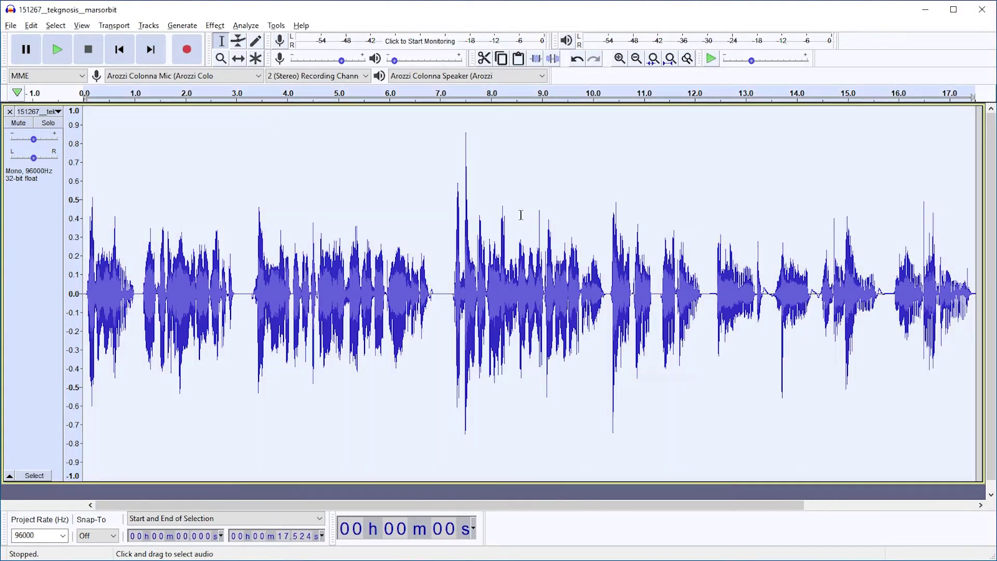
key("space")
key("space")
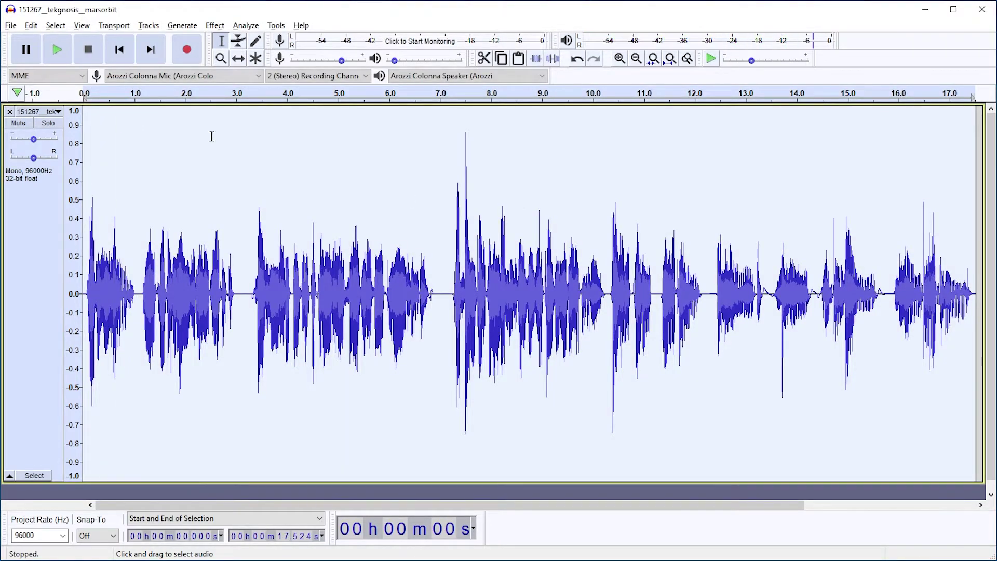
left_click(141, 197)
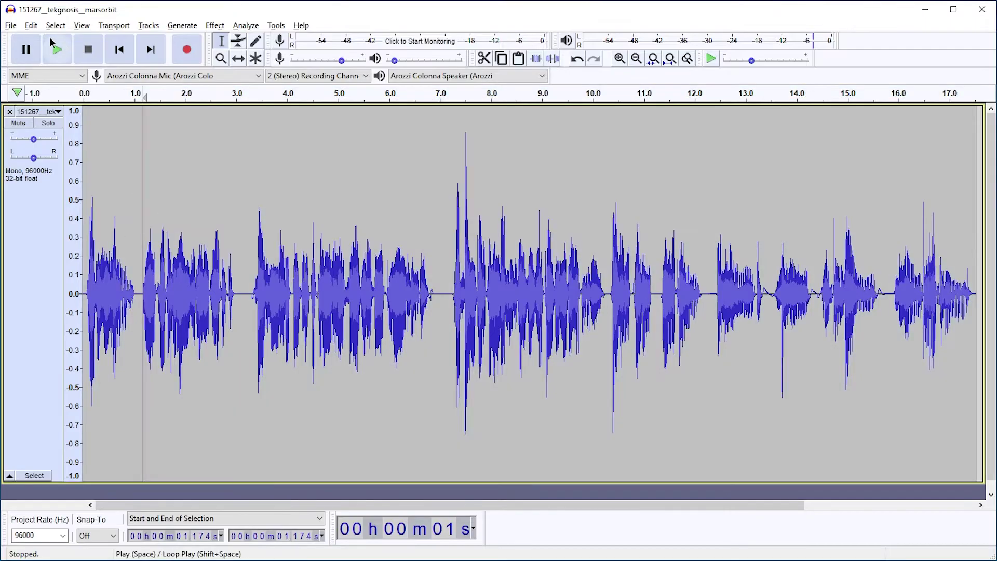
Open the Keyboard preferences and search the shortcuts for 'split'.
left_click(36, 25)
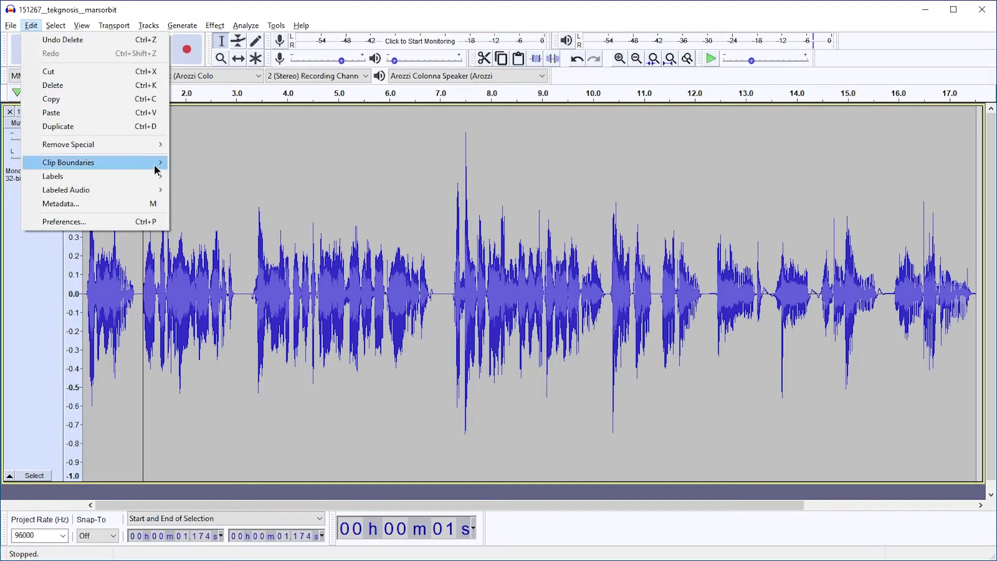
mouse_move(155, 169)
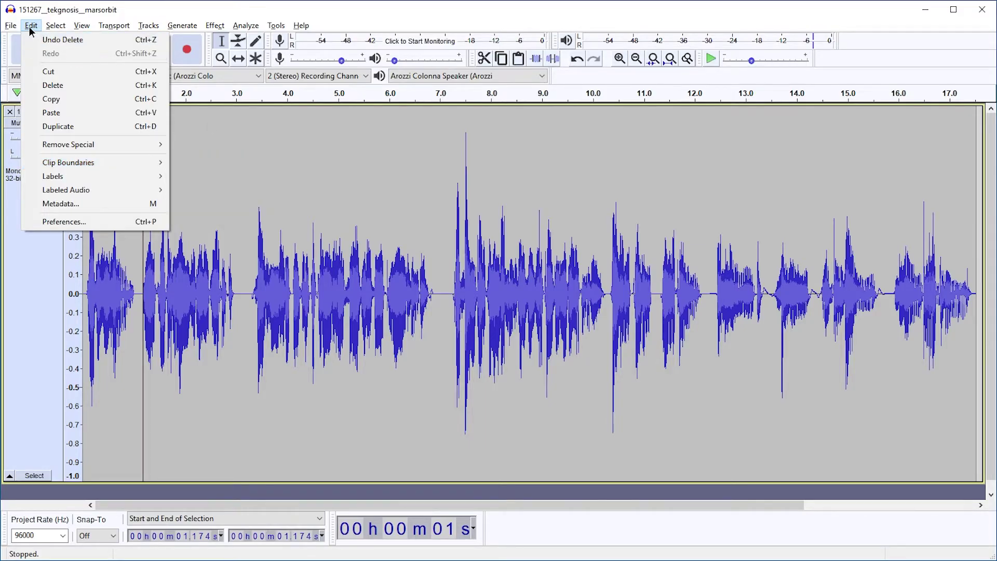
left_click(78, 221)
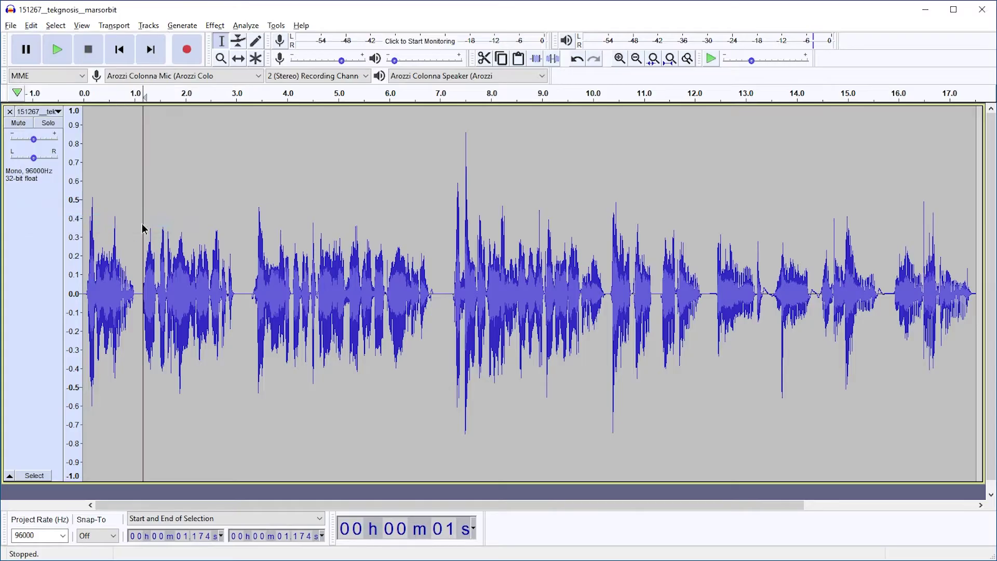
left_click(332, 327)
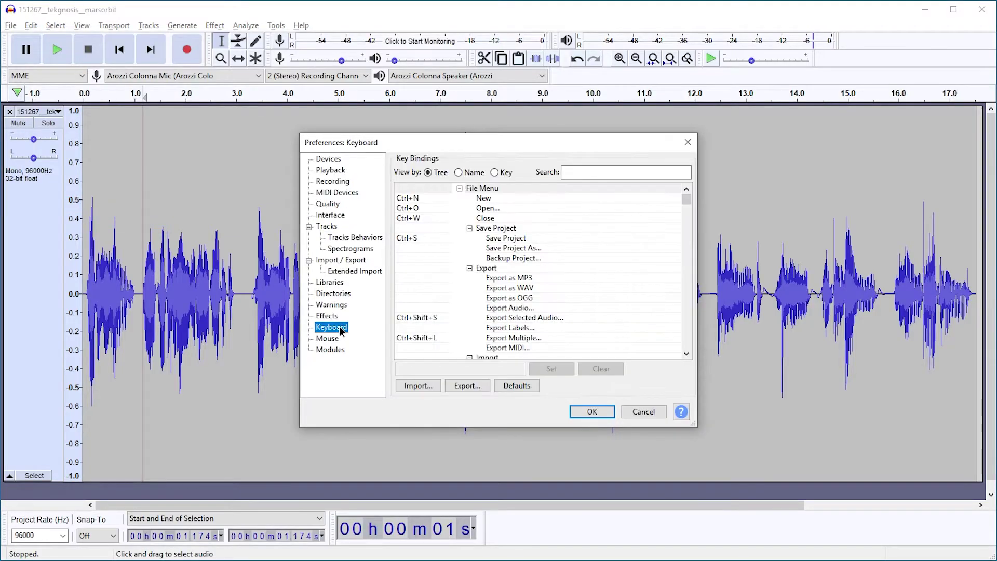
left_click(572, 172)
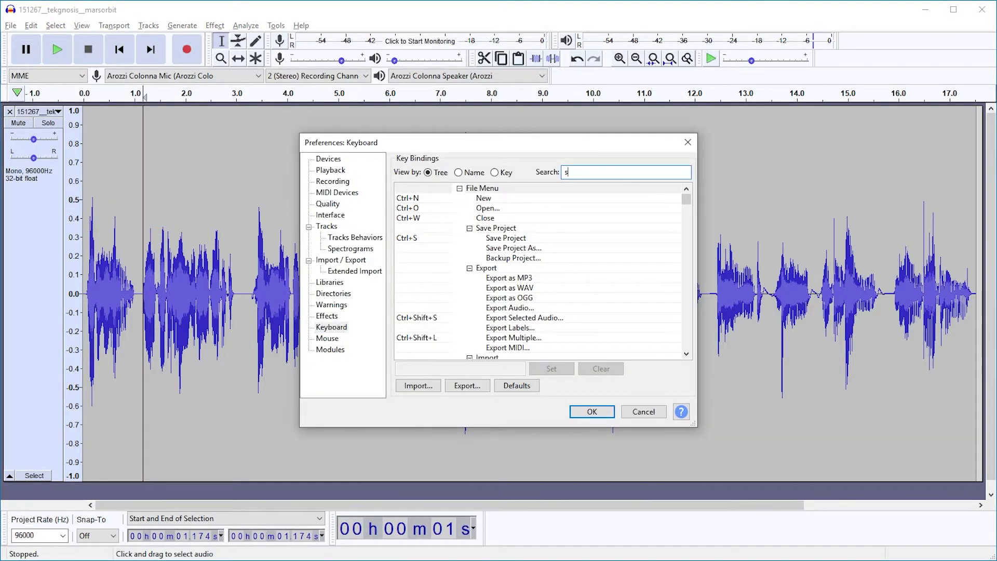
type("split")
left_click(499, 228)
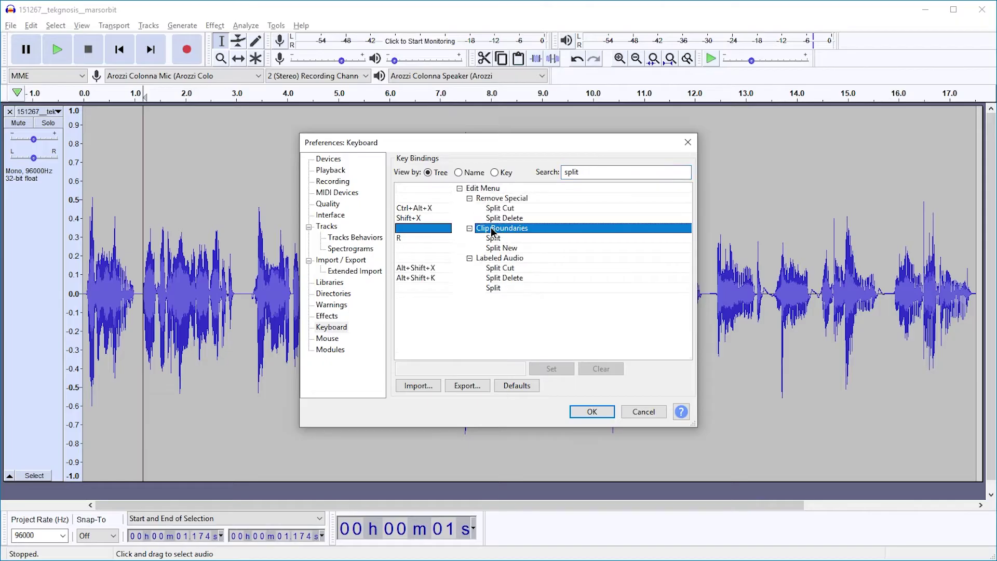
Replace the Clip Boundaries Split shortcut with R, save, and select the first clip.
left_click(489, 188)
left_click(501, 231)
left_click(516, 239)
left_click(597, 368)
left_click(422, 367)
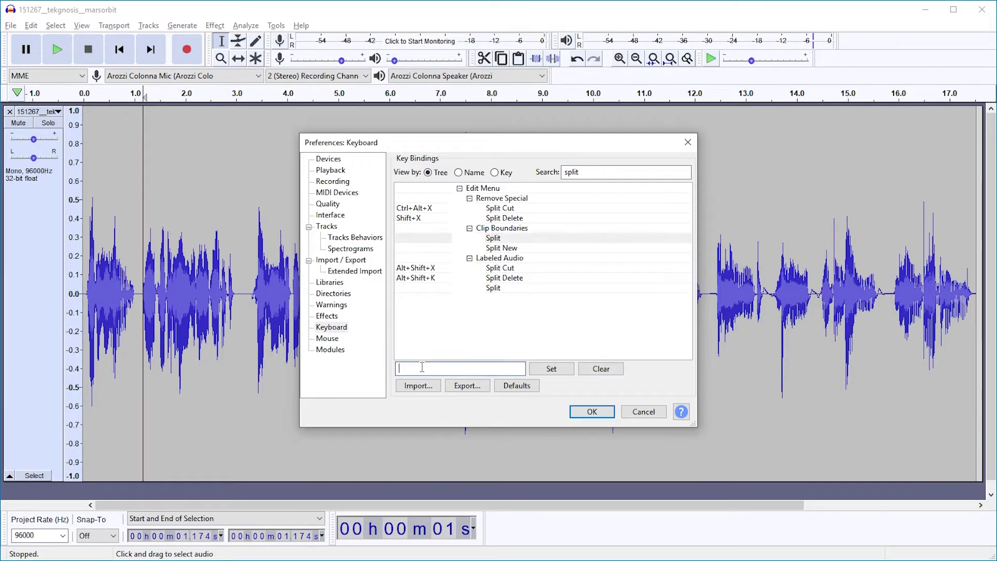
left_click(549, 369)
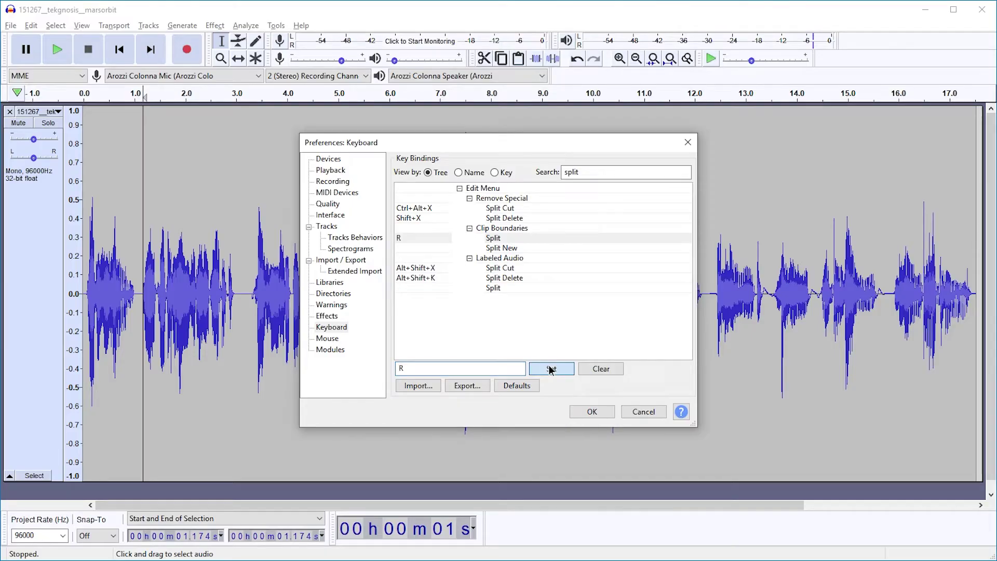
left_click(587, 411)
double_click(151, 254)
left_click(166, 254)
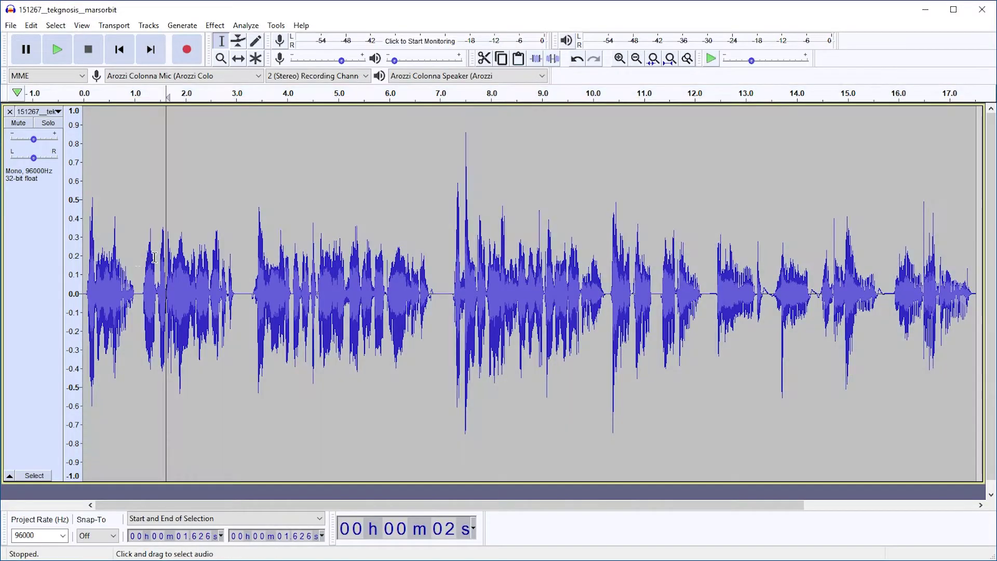
Split the recording at the first pause and at pauses near 10.3, 11.3 and 12.25 seconds.
left_click(139, 261)
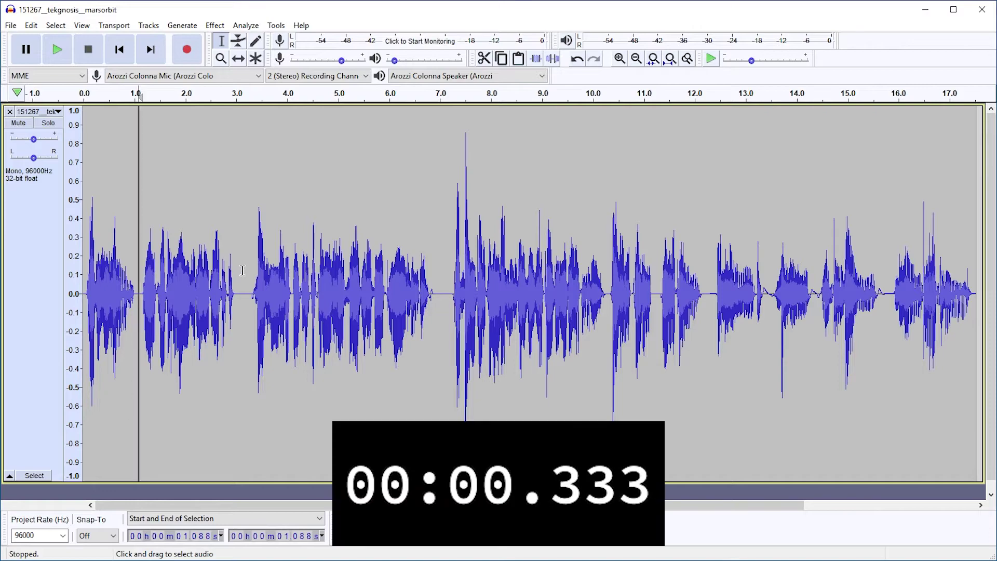
key("r")
key("space")
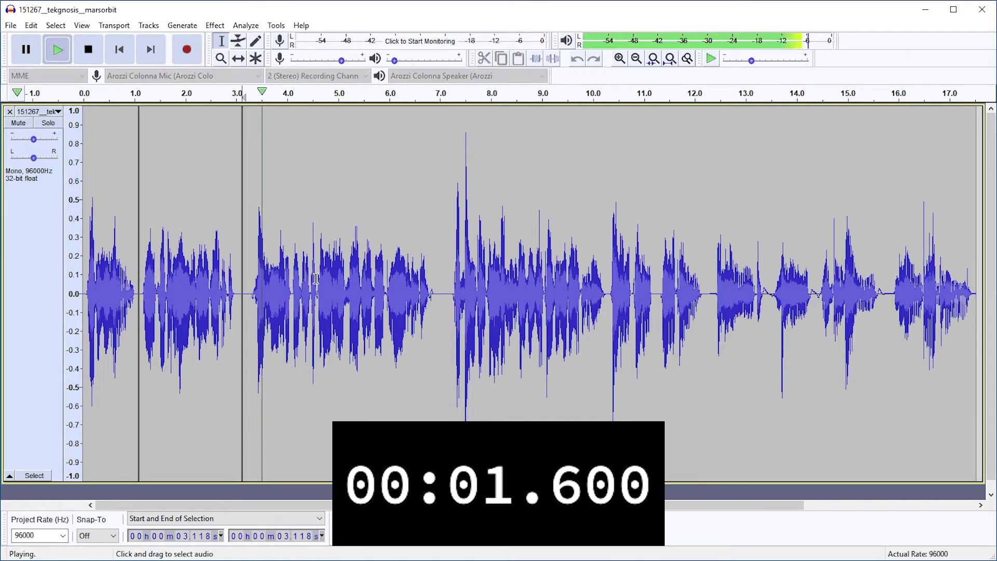
key("space")
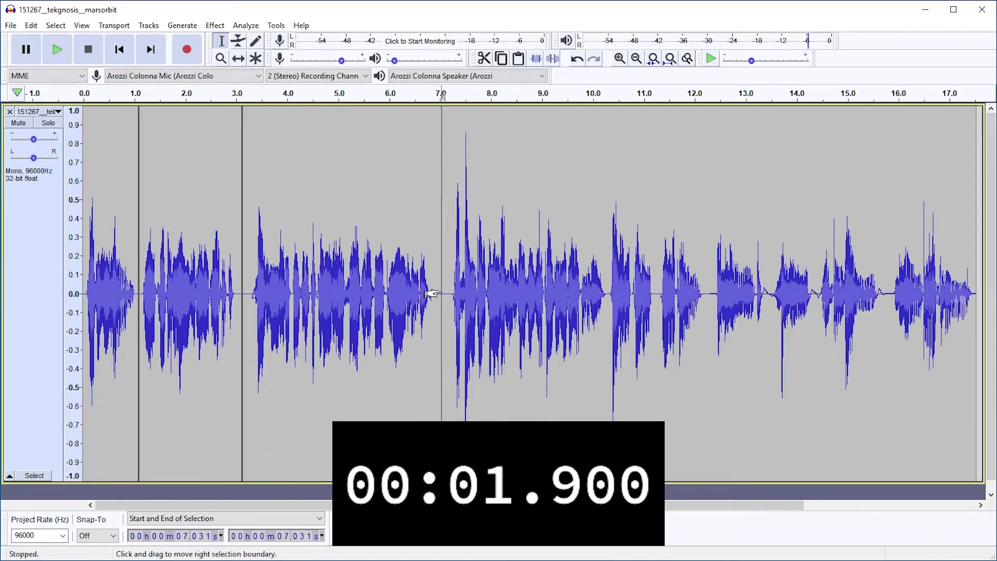
left_click(441, 290)
left_click(607, 295)
key("ctrl+i")
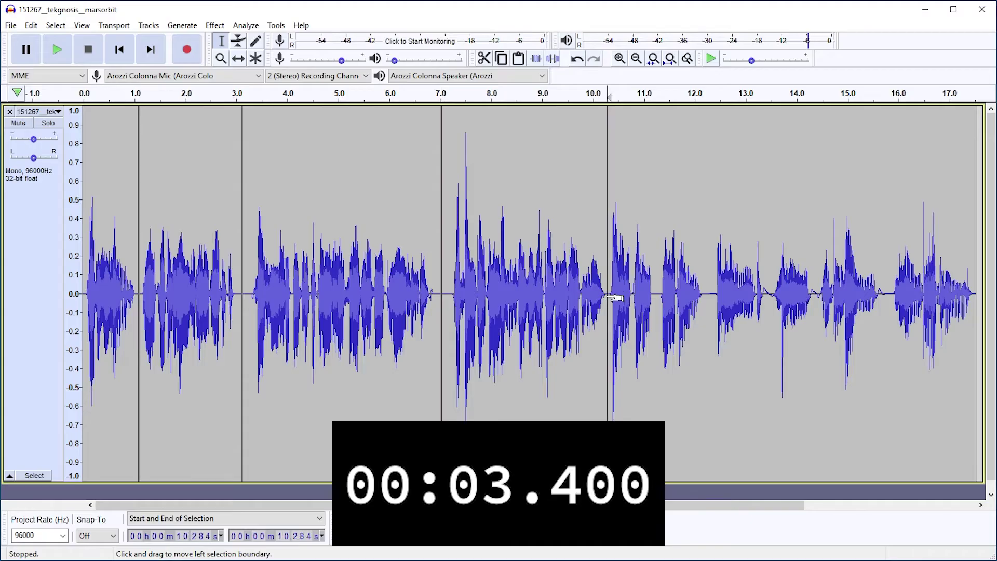
left_click(657, 296)
key("ctrl+i")
left_click(707, 296)
key("ctrl+i")
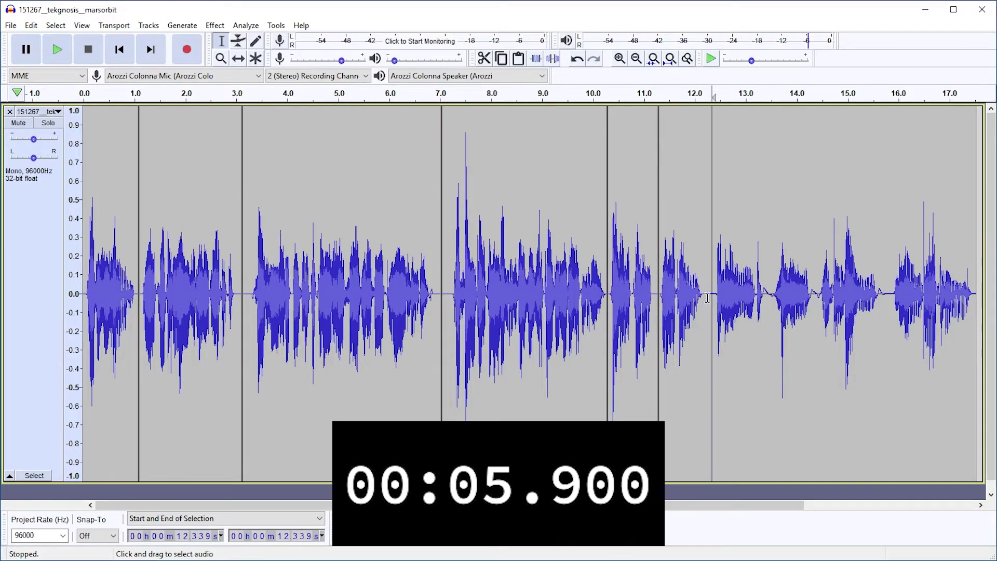
Split at the remaining pauses near 13.46, 14.37 and 15.7 seconds.
key("space")
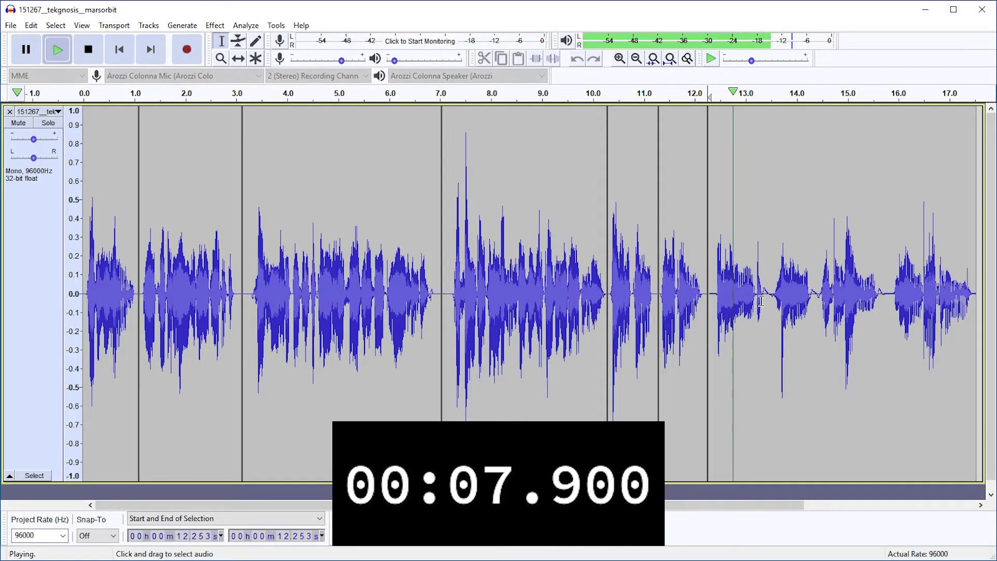
key("space")
left_click(769, 298)
key("ctrl+i")
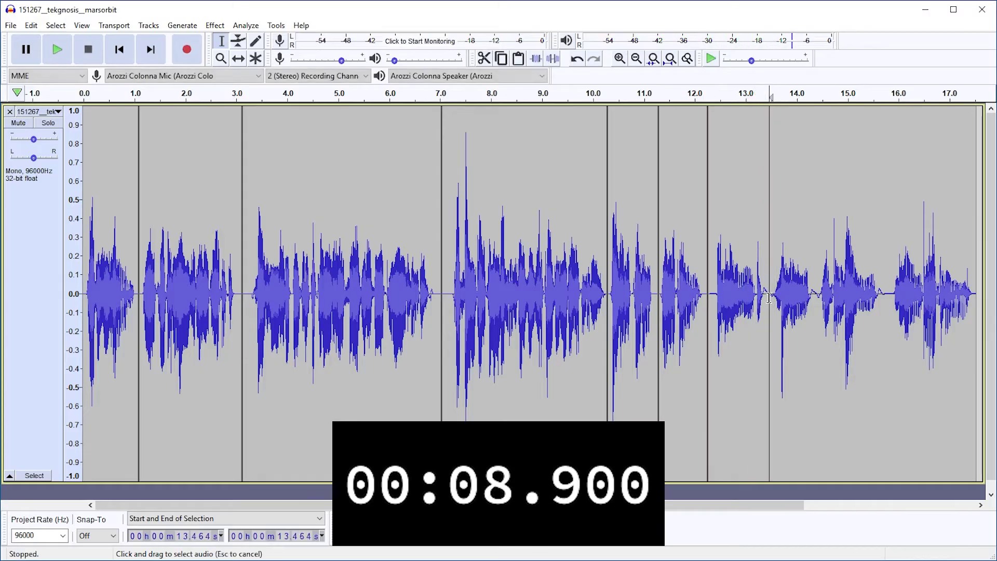
left_click(816, 307)
key("ctrl+i")
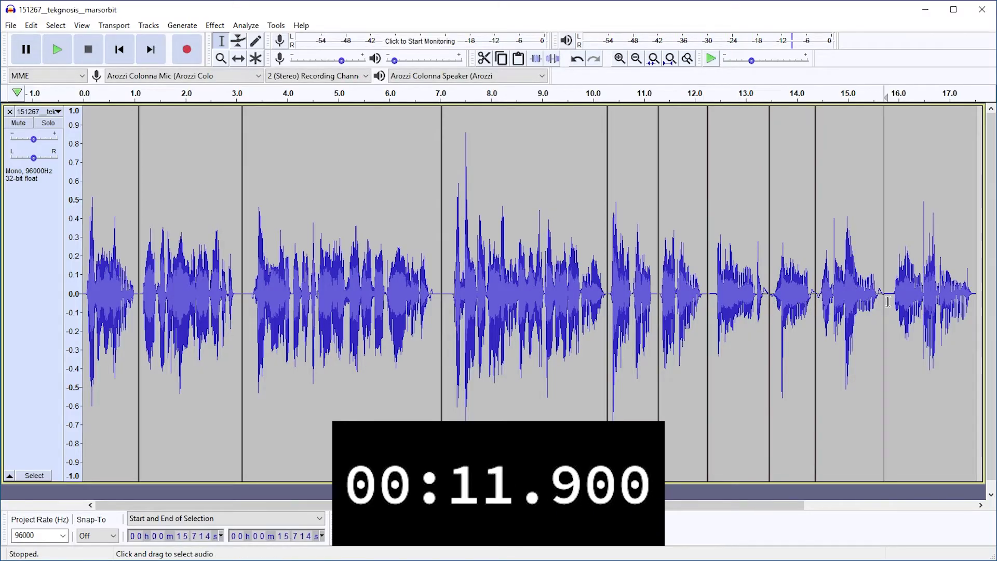
left_click(883, 296)
key("ctrl+i")
left_click(212, 191)
Select each clip in turn from 3.1 to 17.5 seconds to check the splits.
double_click(202, 191)
double_click(336, 187)
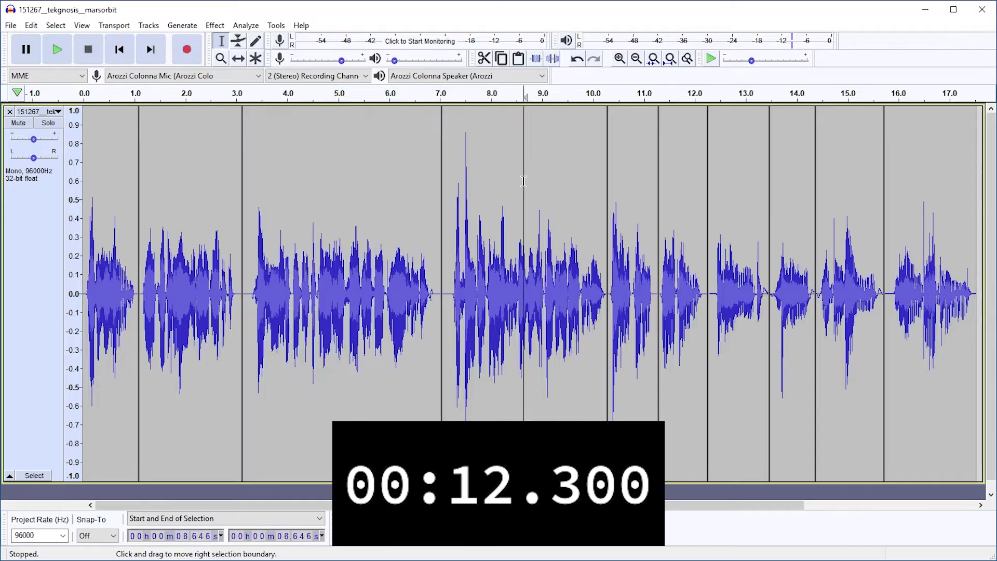
double_click(511, 185)
double_click(650, 186)
double_click(677, 187)
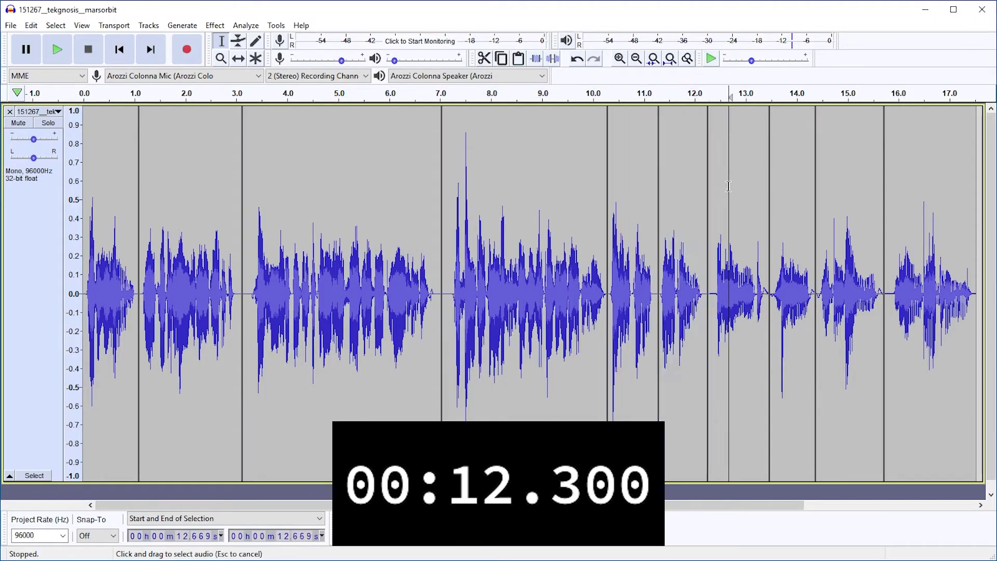
double_click(737, 186)
double_click(785, 183)
double_click(847, 184)
double_click(920, 184)
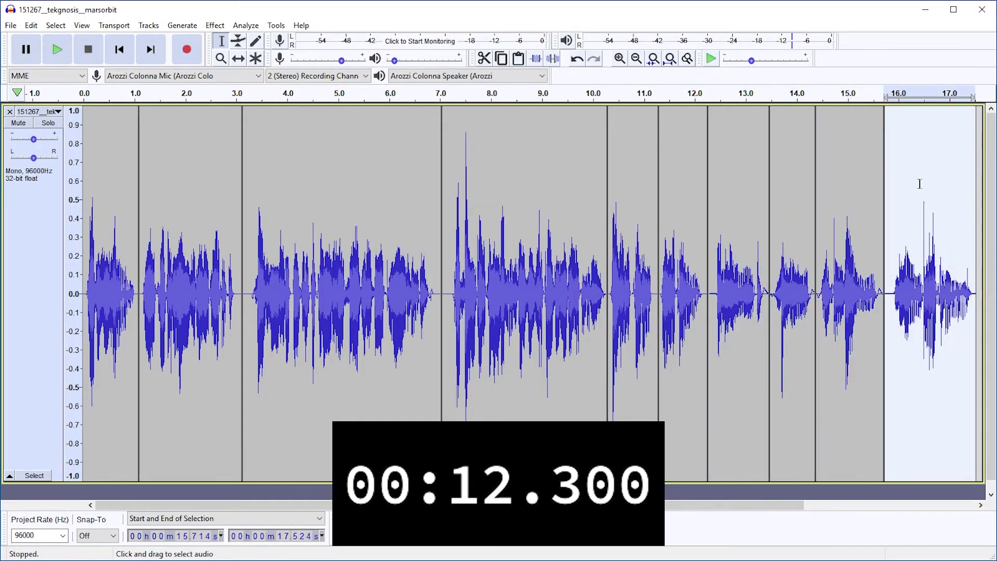
Check all ten clips again, ending with the 0–1.1 second first clip selected.
double_click(98, 165)
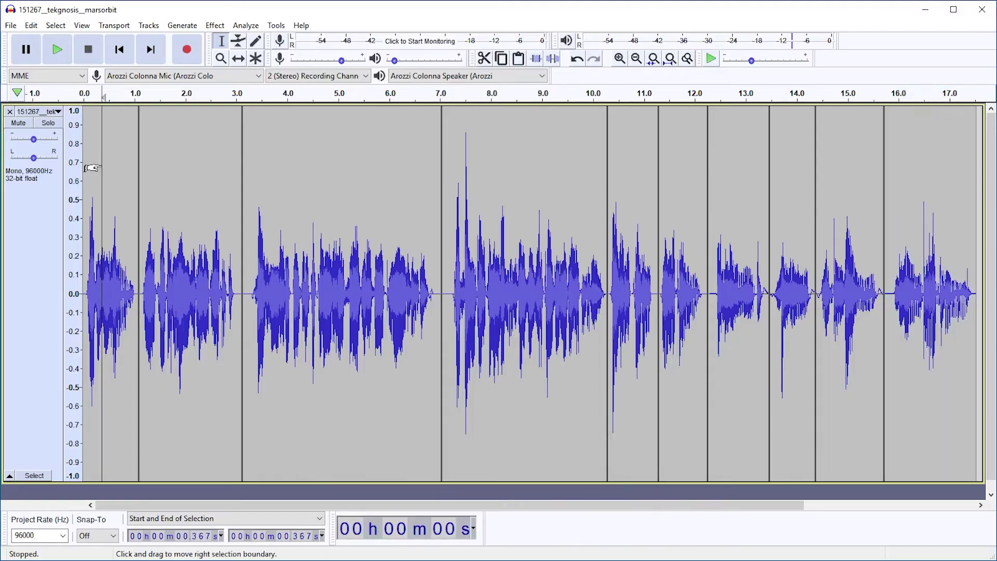
double_click(177, 164)
double_click(410, 169)
double_click(486, 170)
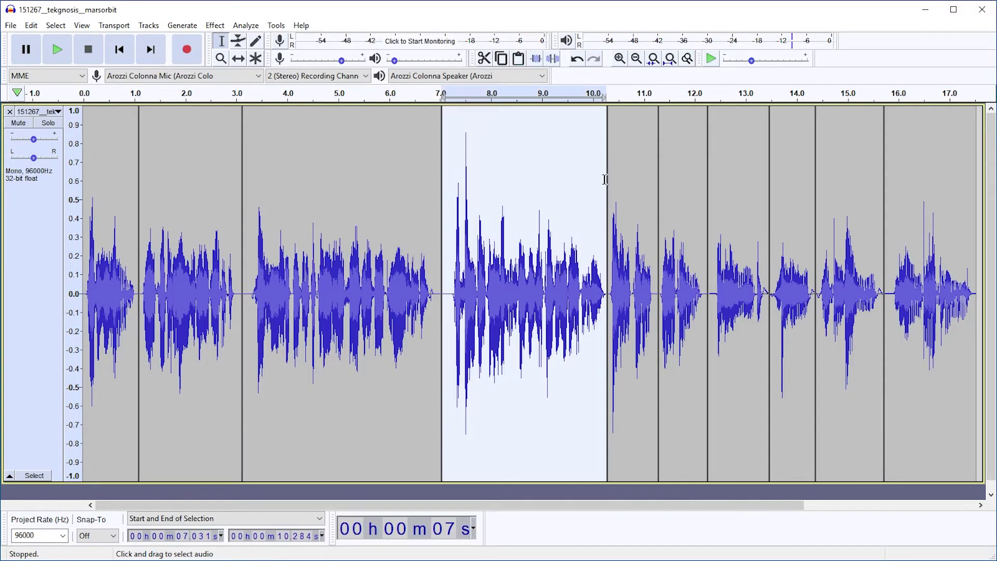
double_click(623, 180)
double_click(691, 181)
double_click(738, 183)
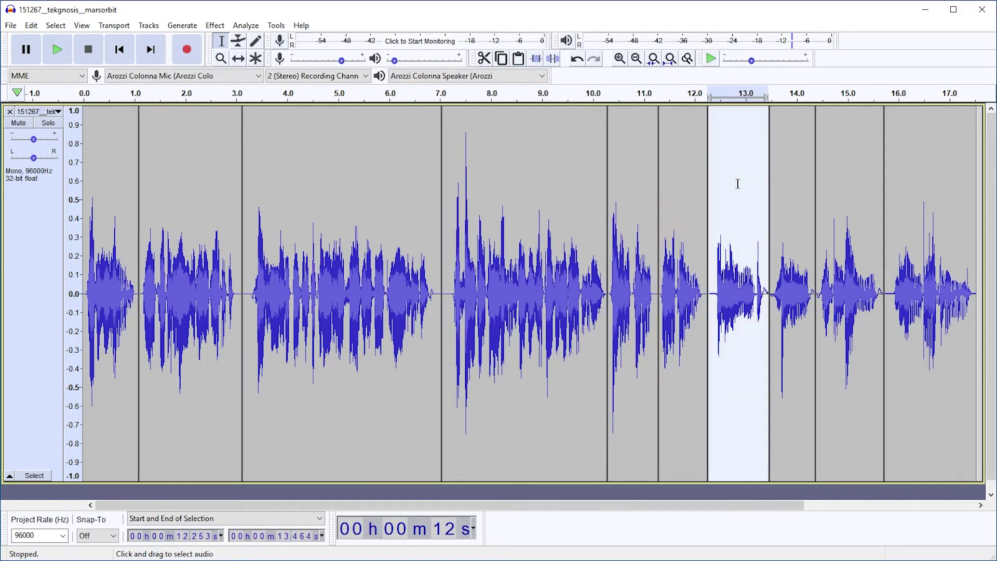
double_click(784, 189)
double_click(846, 191)
double_click(914, 192)
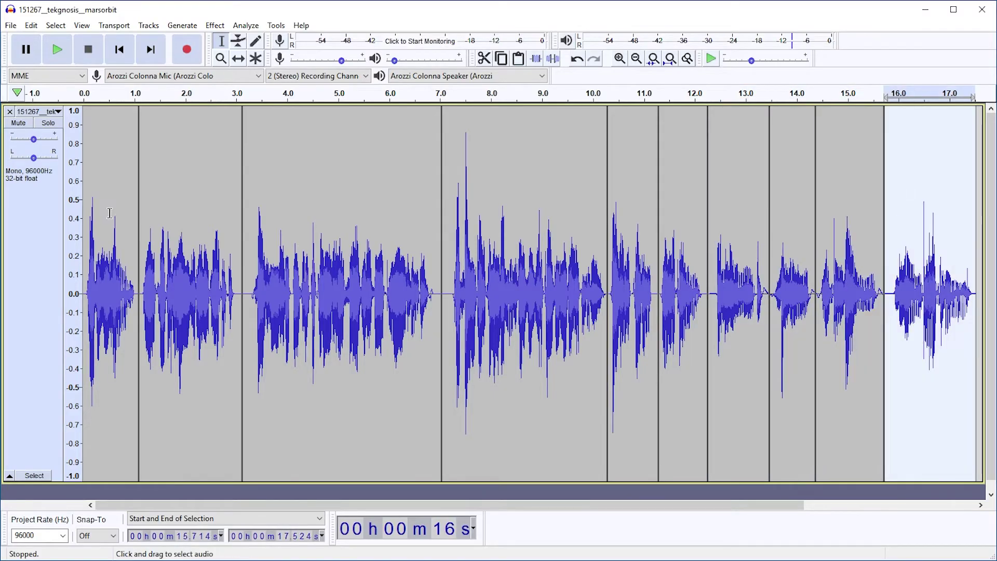
double_click(107, 214)
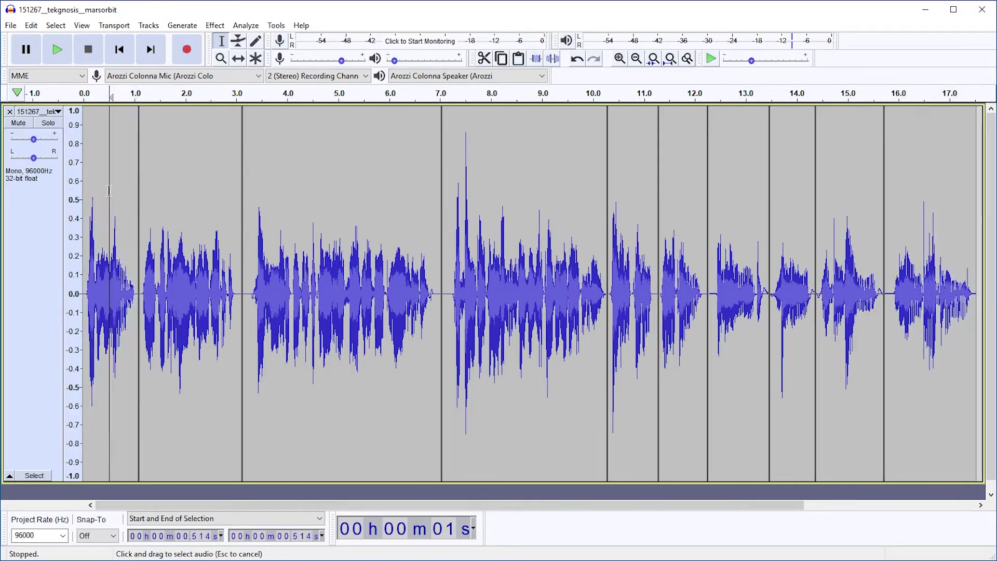
double_click(113, 200)
Open the Keyboard preferences and search the commands for 'xport'.
left_click(10, 28)
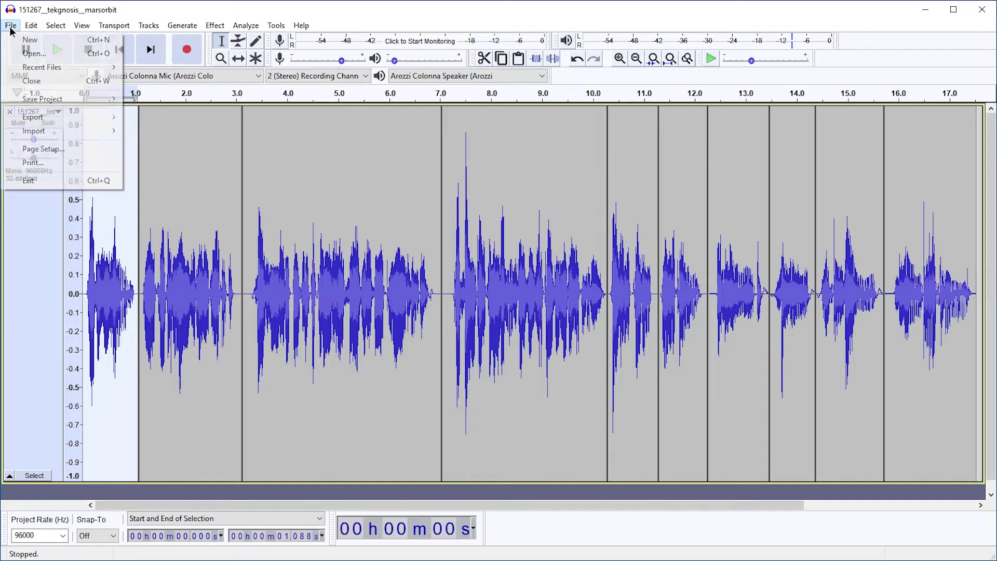
mouse_move(51, 120)
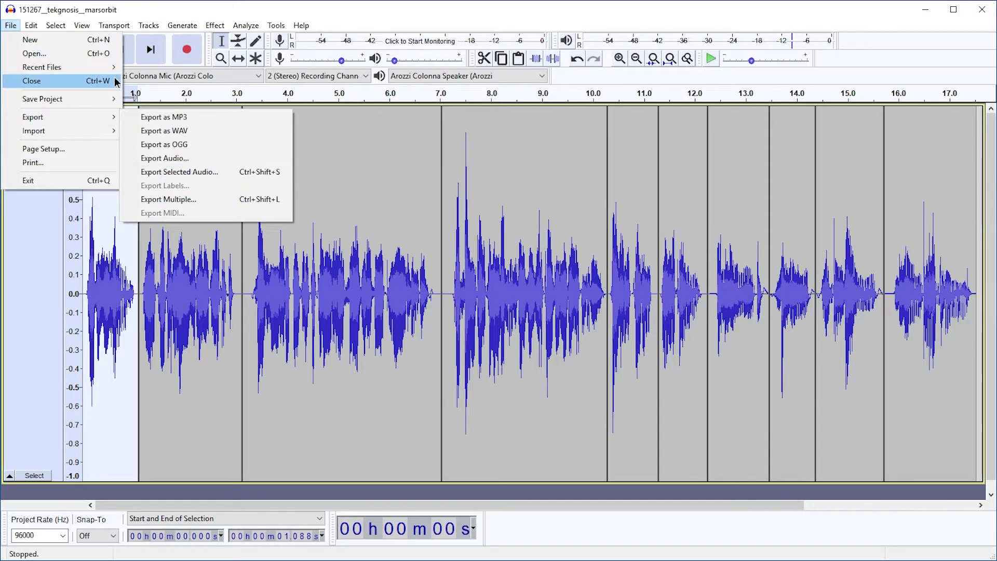
mouse_move(37, 32)
left_click(64, 222)
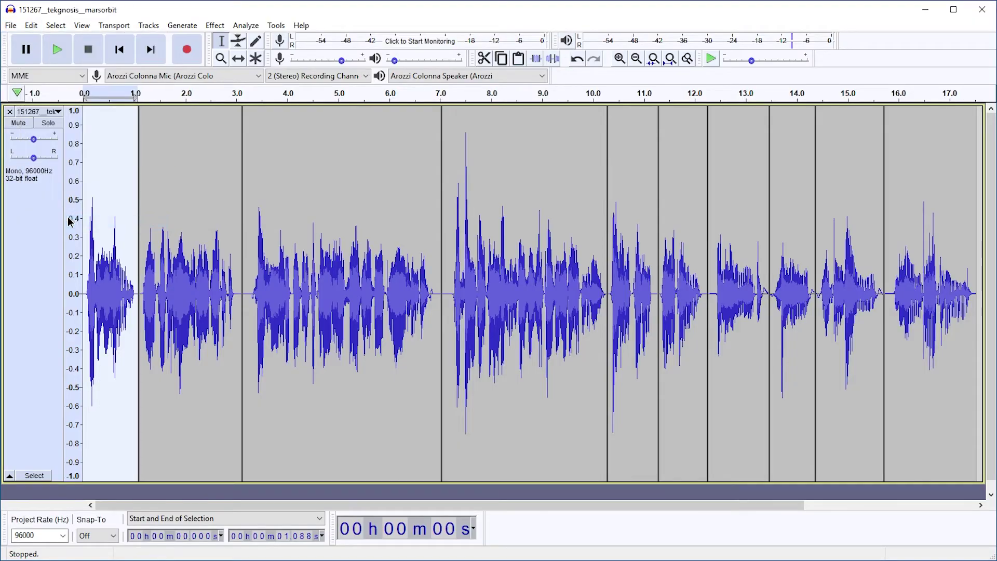
left_click(332, 328)
left_click(628, 171)
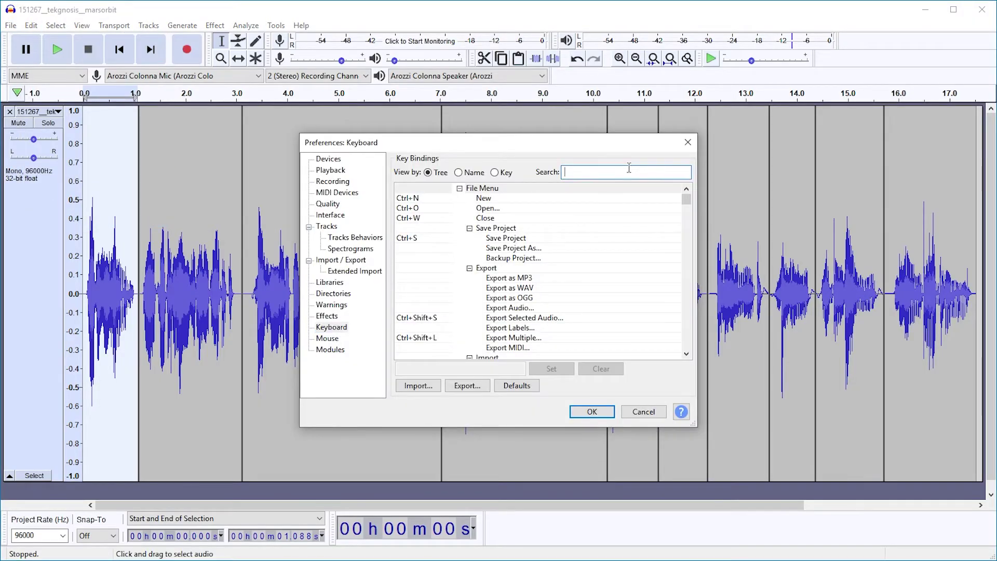
type("xport")
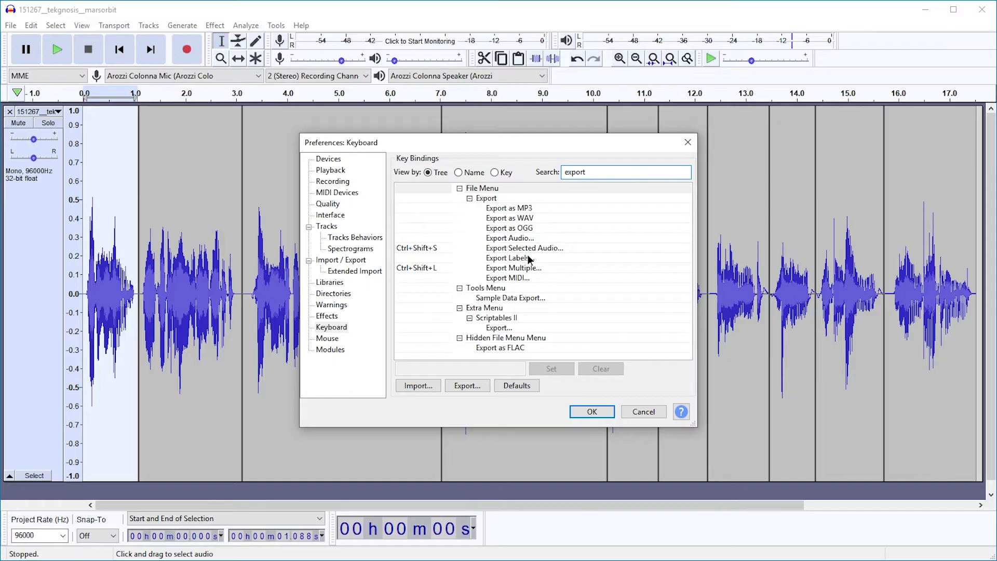
Assign Ctrl+Shift+S to Export Selected Audio and save the preferences.
left_click(513, 248)
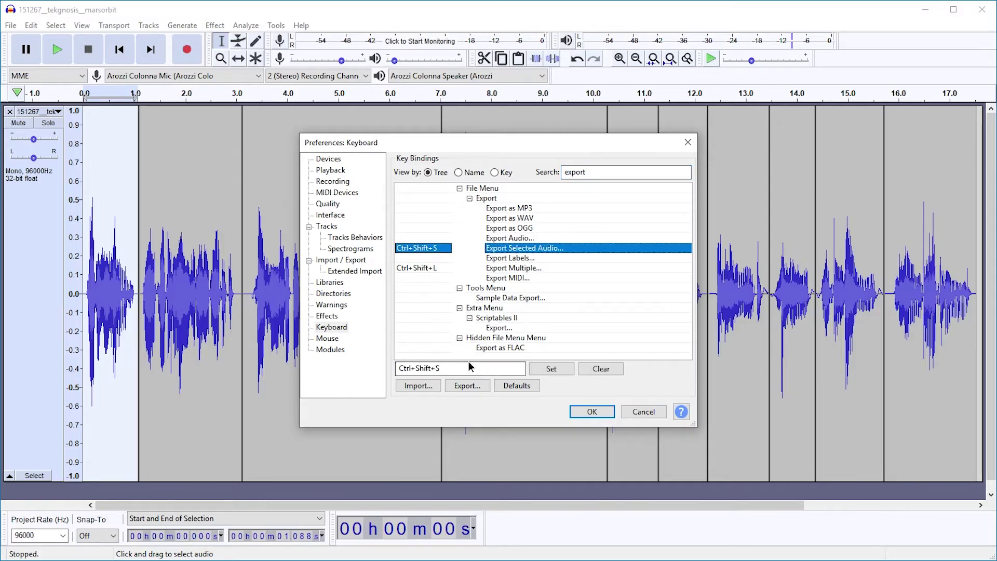
left_click(597, 368)
left_click(474, 368)
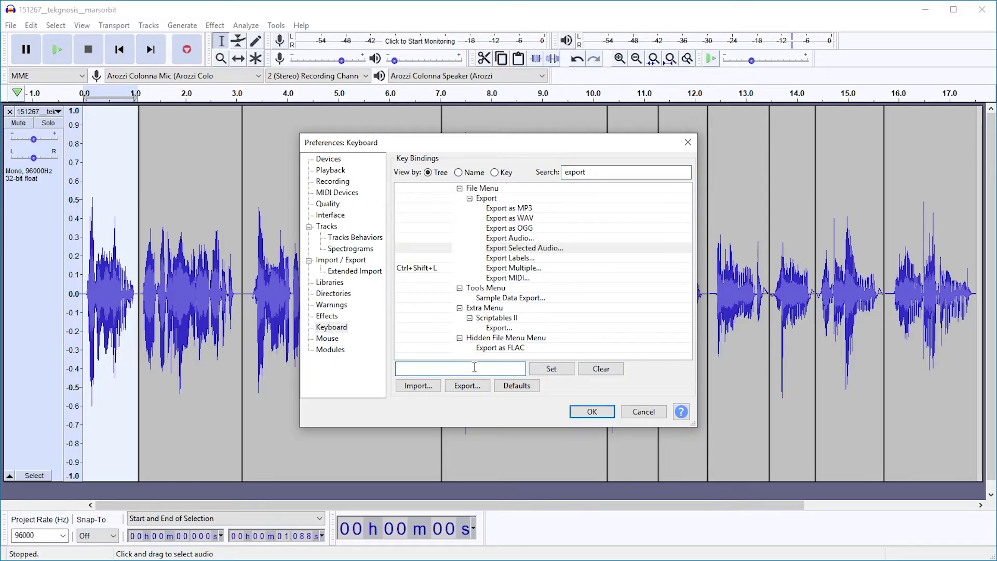
key("ctrl+shift+s")
left_click(551, 368)
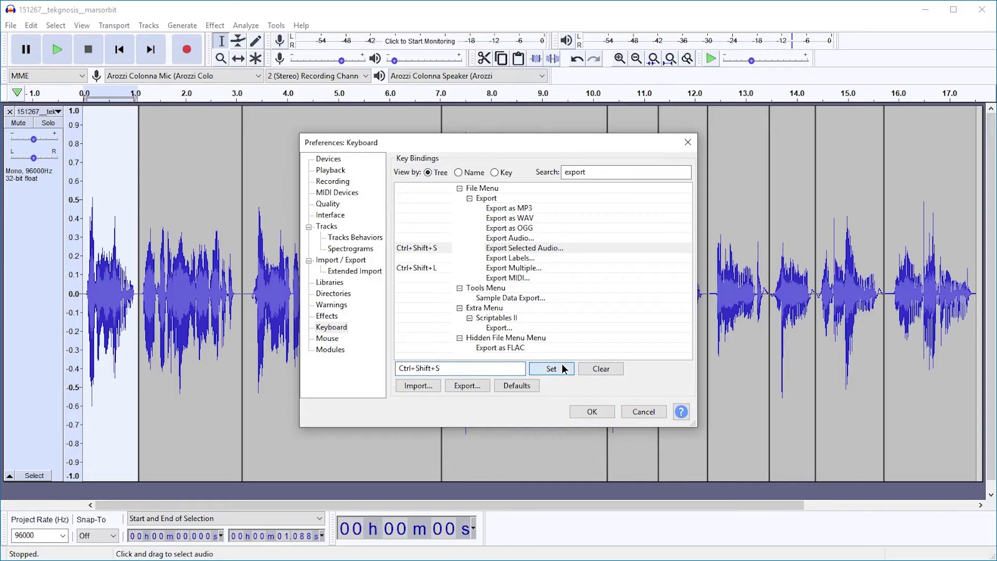
left_click(599, 416)
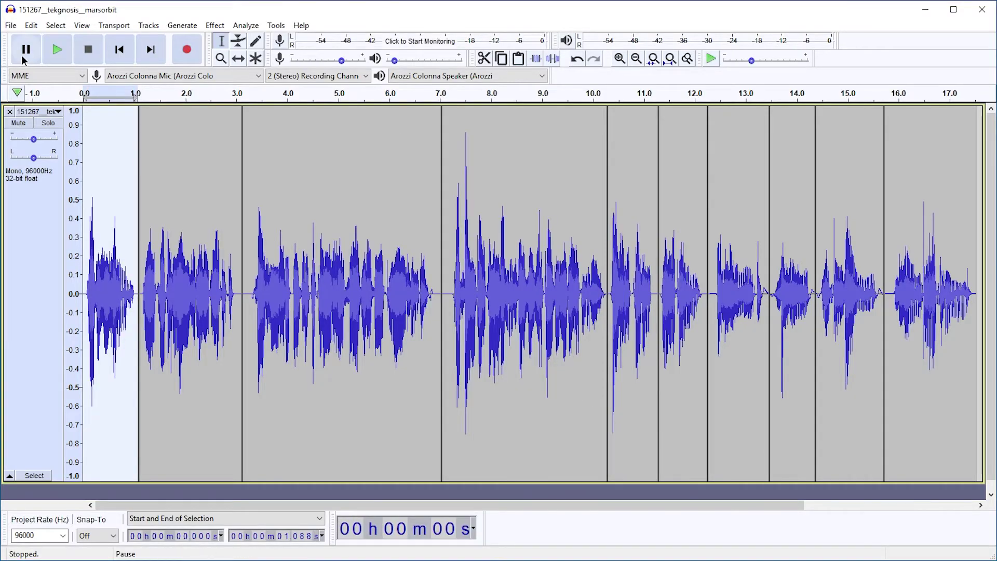
Export the first clip as WAV file 01 into a new 'export' folder.
key("ctrl+shift+s")
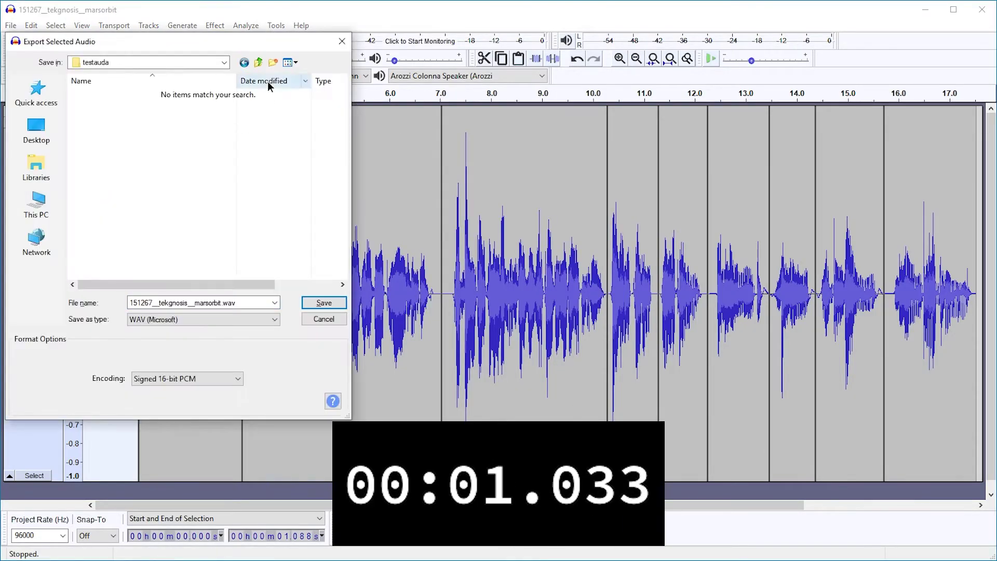
left_click(272, 62)
type("export")
key("Return")
key("Return")
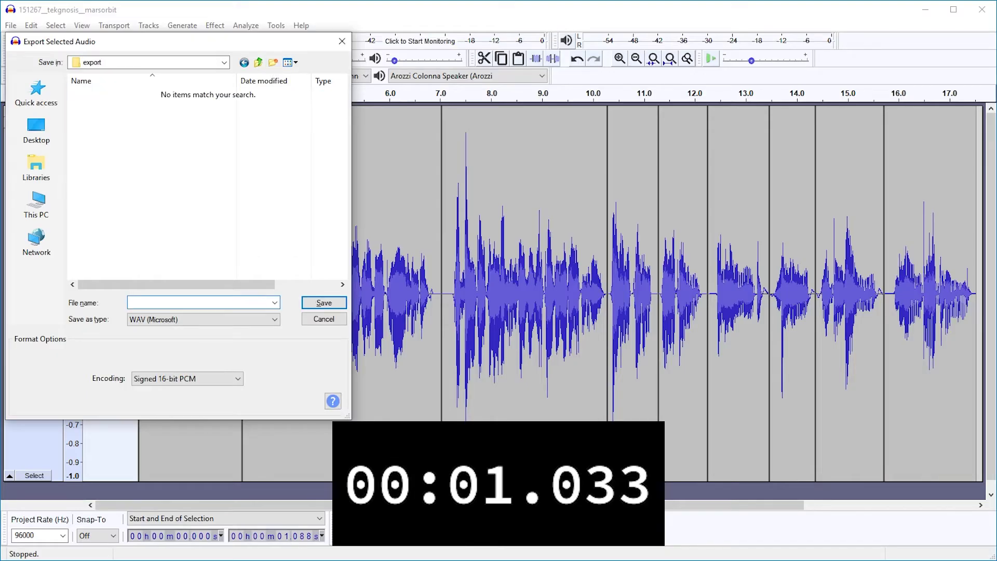
type("01")
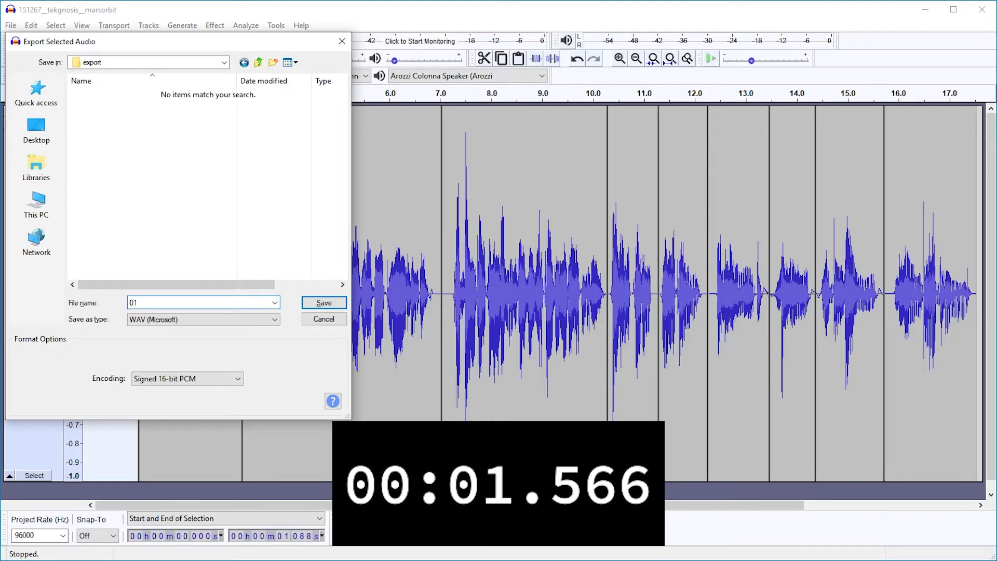
left_click(171, 319)
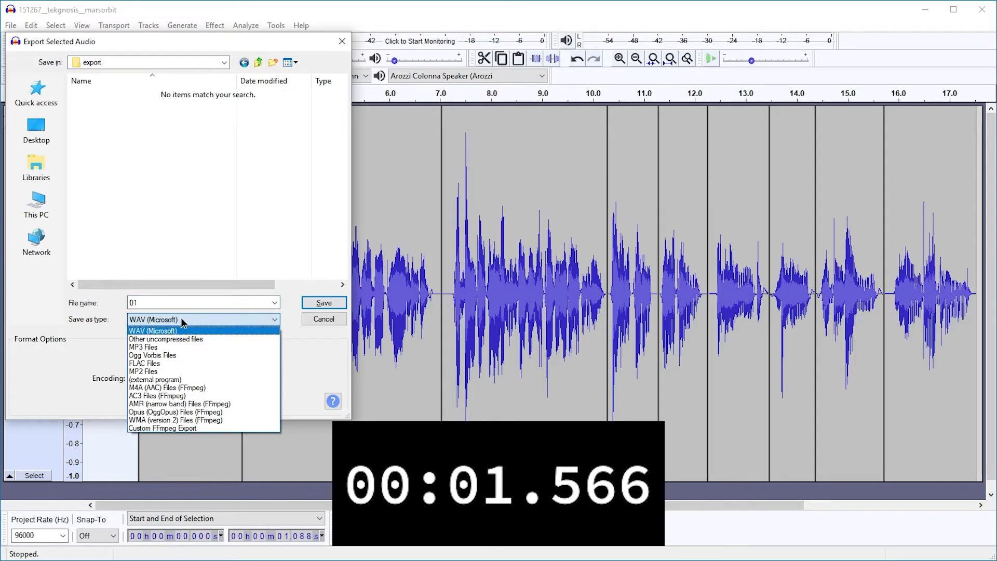
left_click(144, 328)
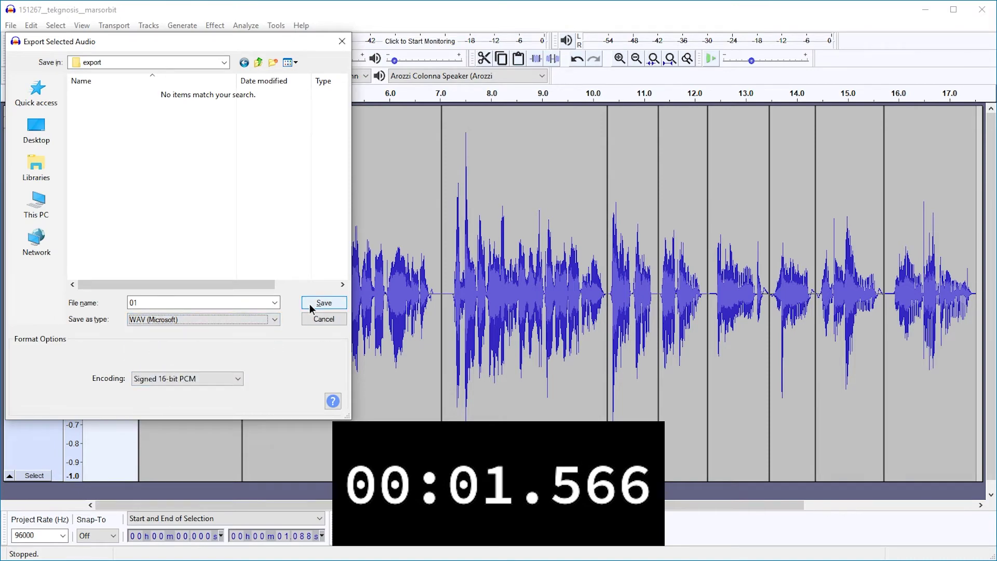
left_click(244, 301)
key("Return")
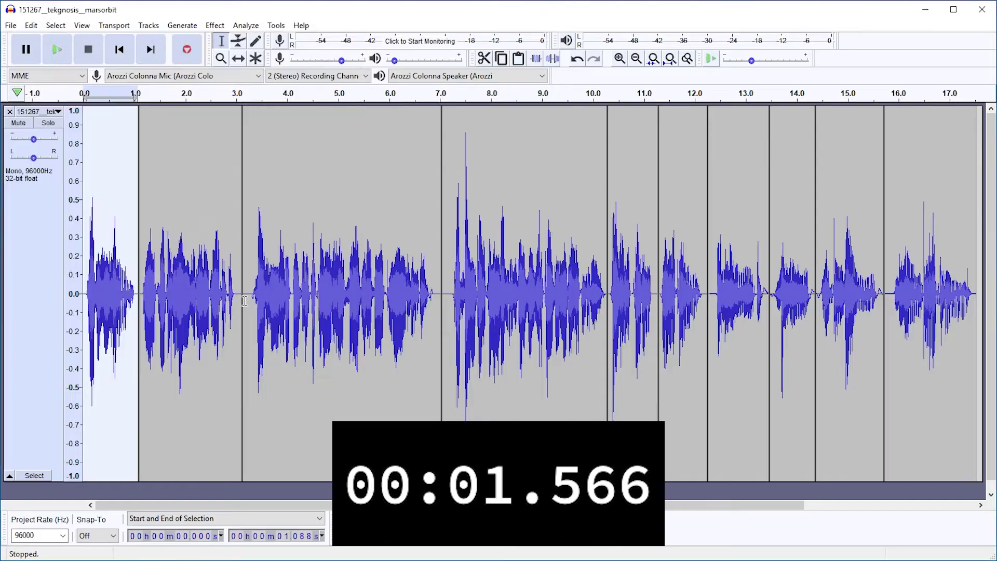
Export the second, third and fourth clips as 02, 03 and '0.284'.
double_click(208, 272)
key("ctrl+shift+l")
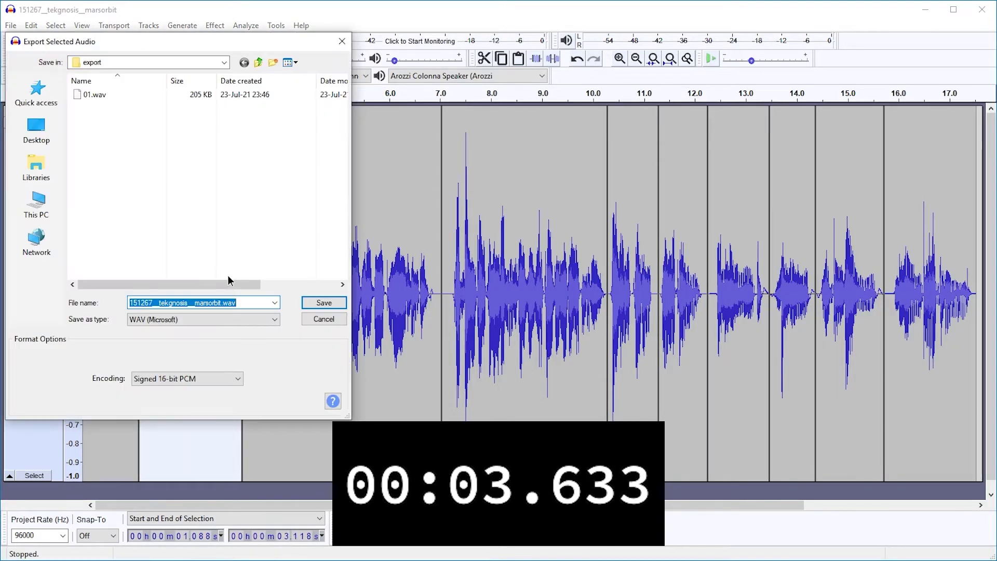
type("02")
key("Return")
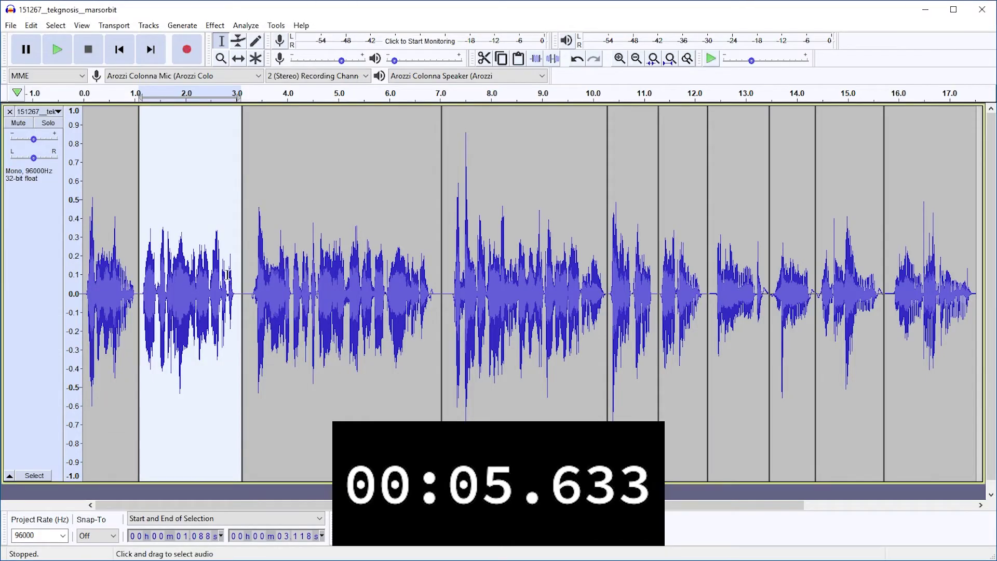
double_click(340, 291)
key("ctrl+shift+l")
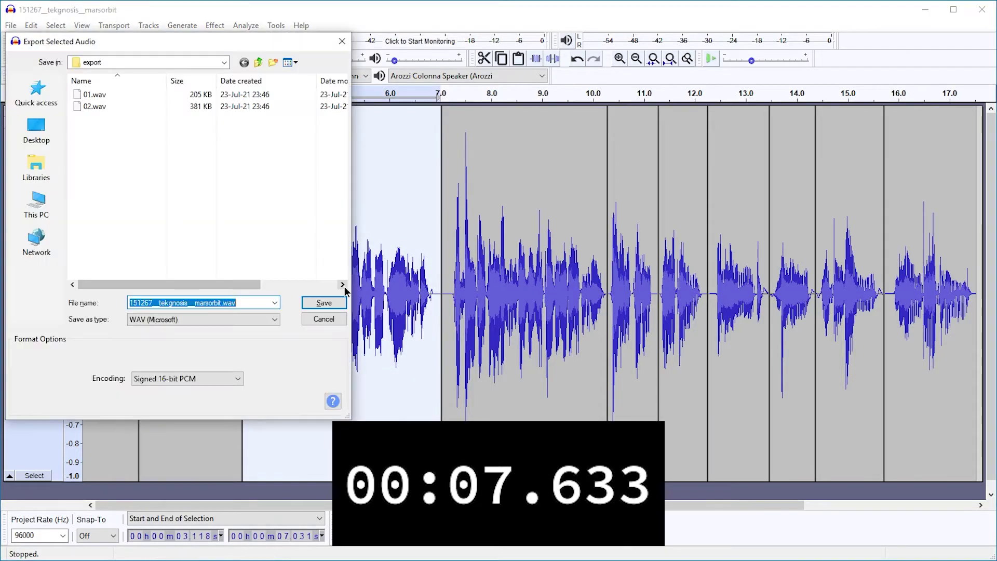
type("03")
key("Return")
double_click(523, 274)
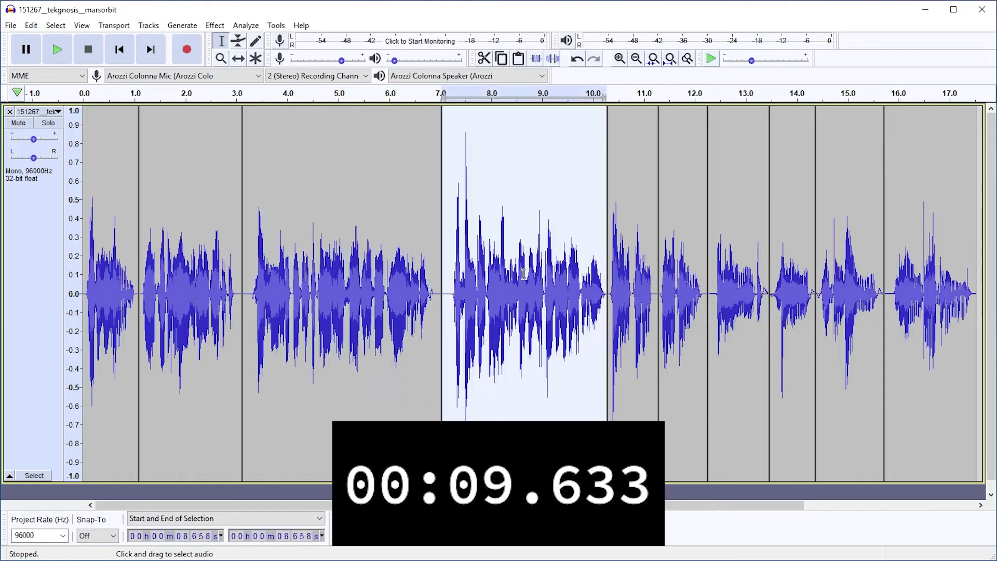
key("ctrl+shift+l")
type("0.28")
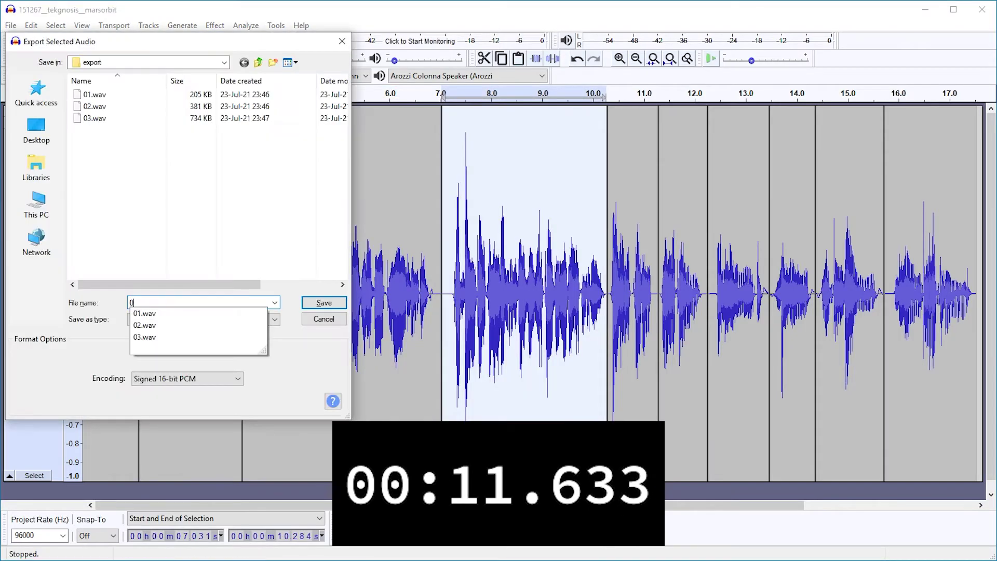
type("4")
key("Return")
Export the fifth and sixth clips as 05 and 06.
double_click(633, 262)
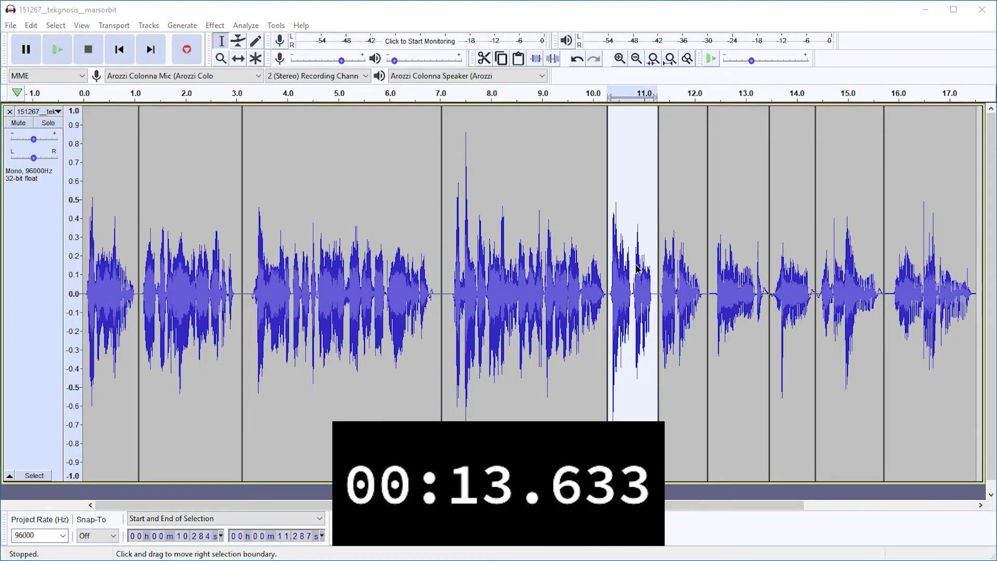
key("ctrl+shift+l")
type("05")
key("Return")
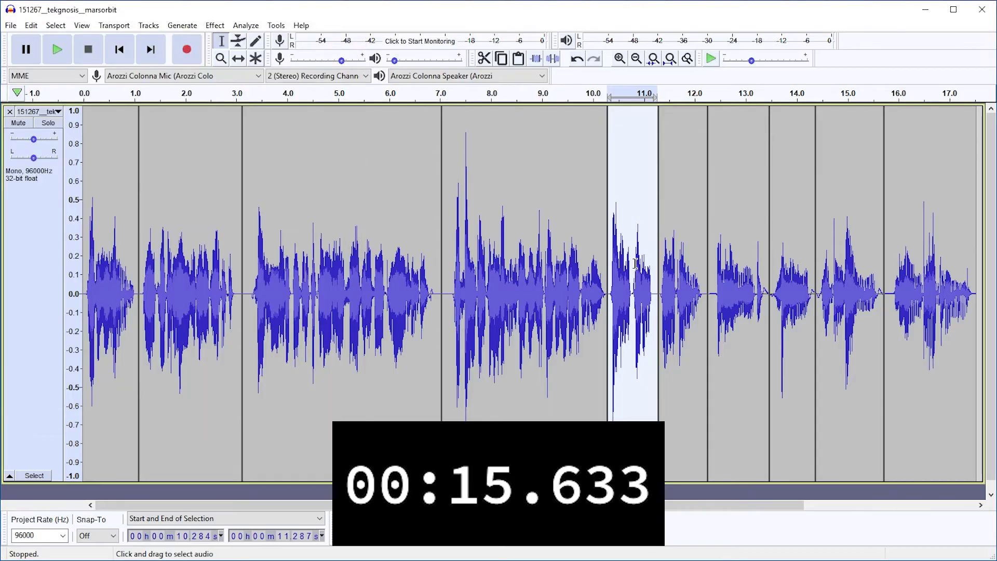
double_click(686, 268)
key("ctrl+shift+l")
type("06")
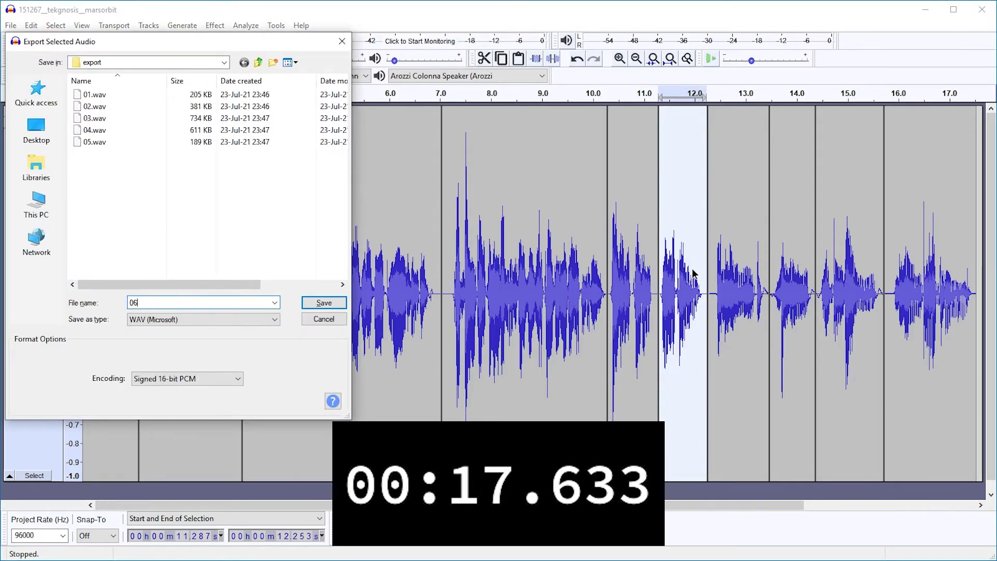
key("Return")
Export the seventh and eighth clips as 07 and 08.
double_click(752, 266)
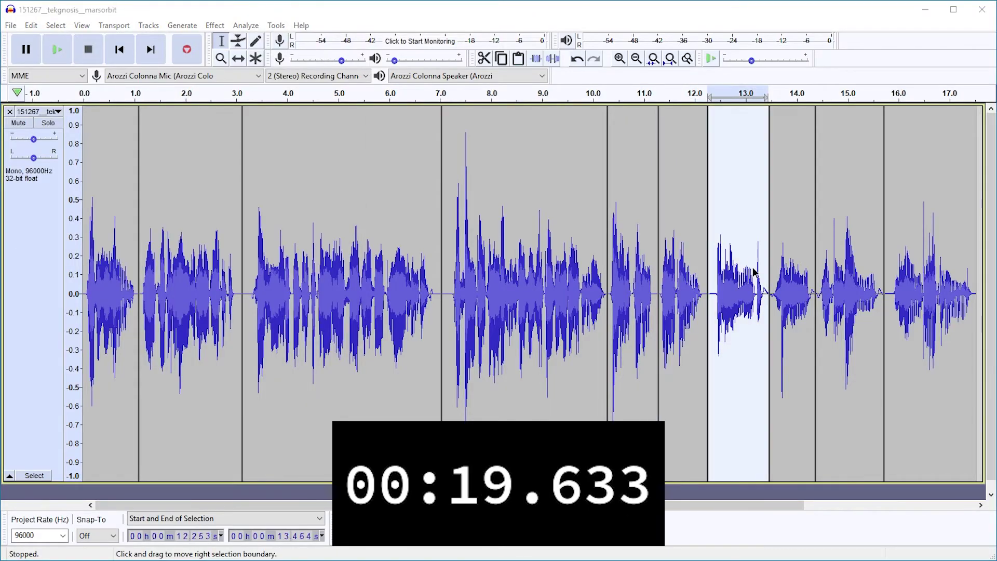
key("ctrl+shift+l")
type("06")
key("BackSpace")
type("7")
key("Return")
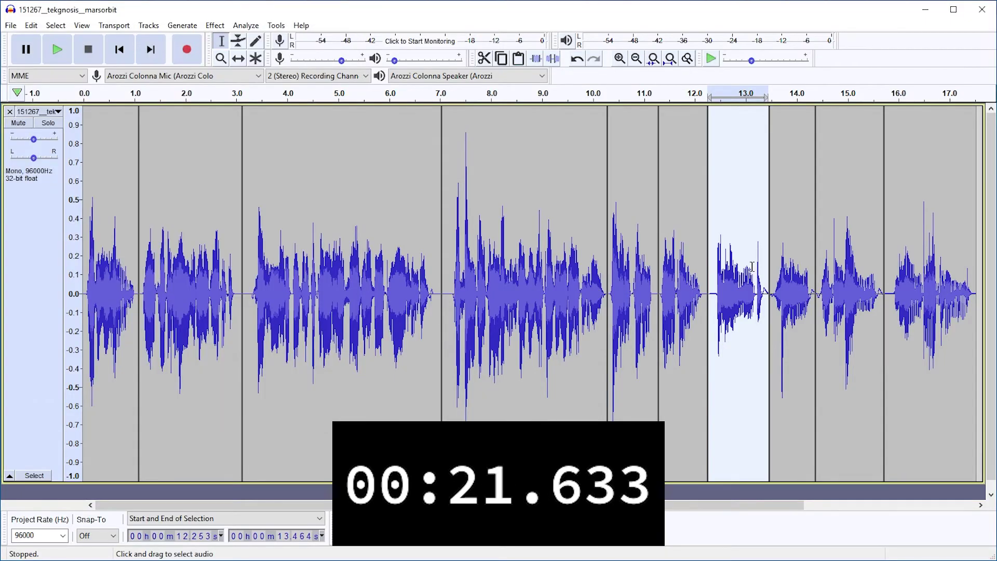
double_click(786, 270)
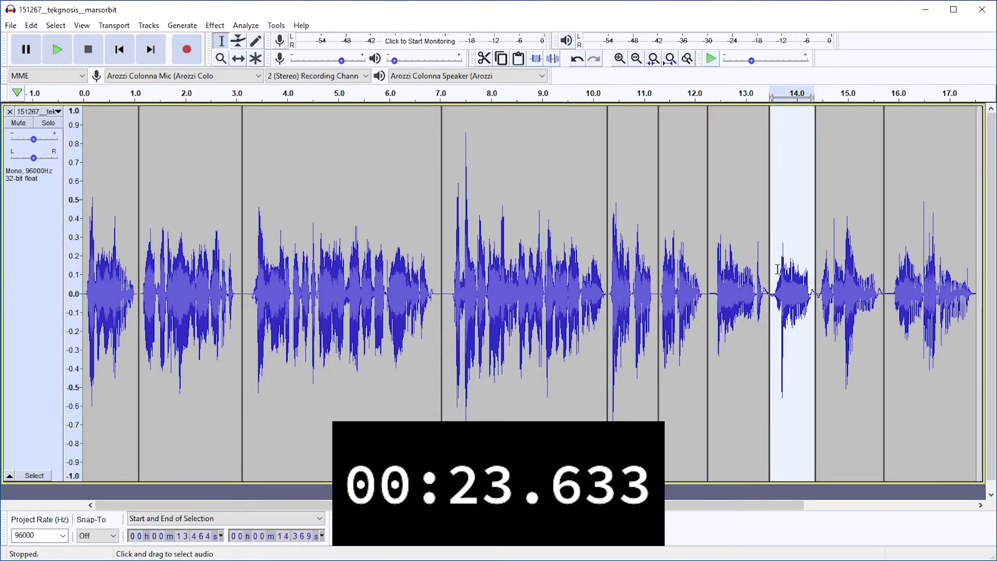
key("ctrl+shift+l")
type("0")
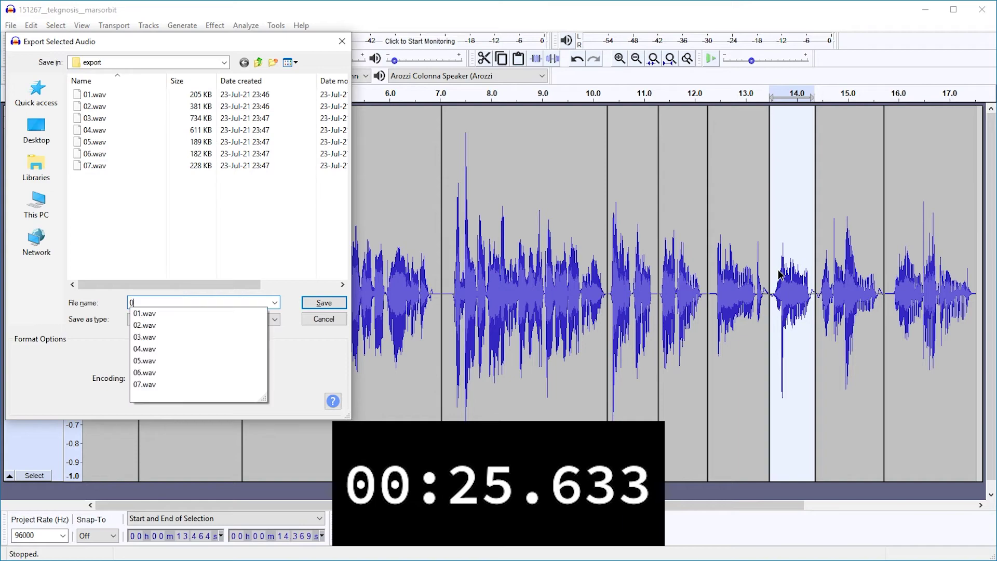
type("8")
key("Return")
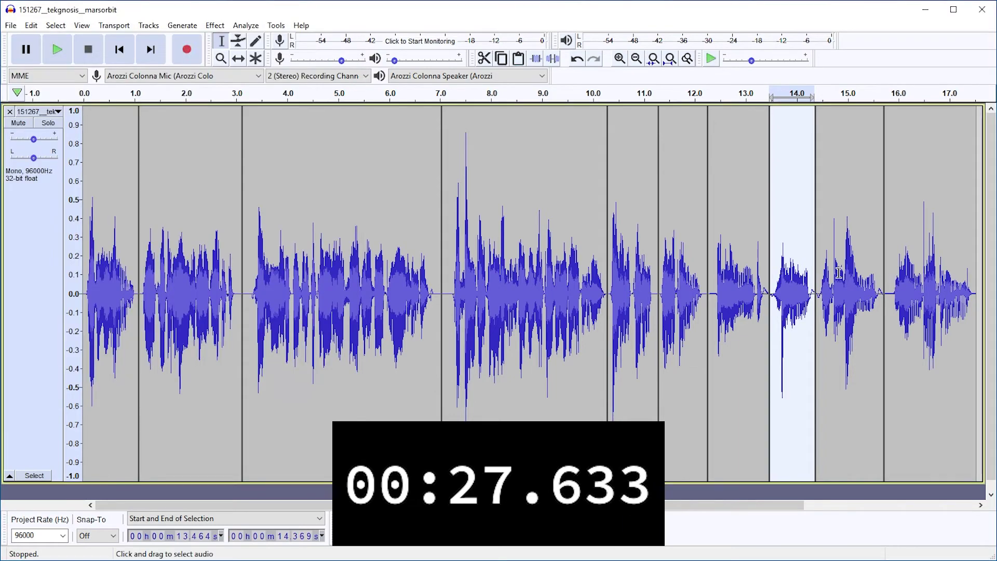
Export the ninth and tenth clips as 09 and 10.
double_click(838, 272)
key("ctrl+shift+l")
type("09")
key("Return")
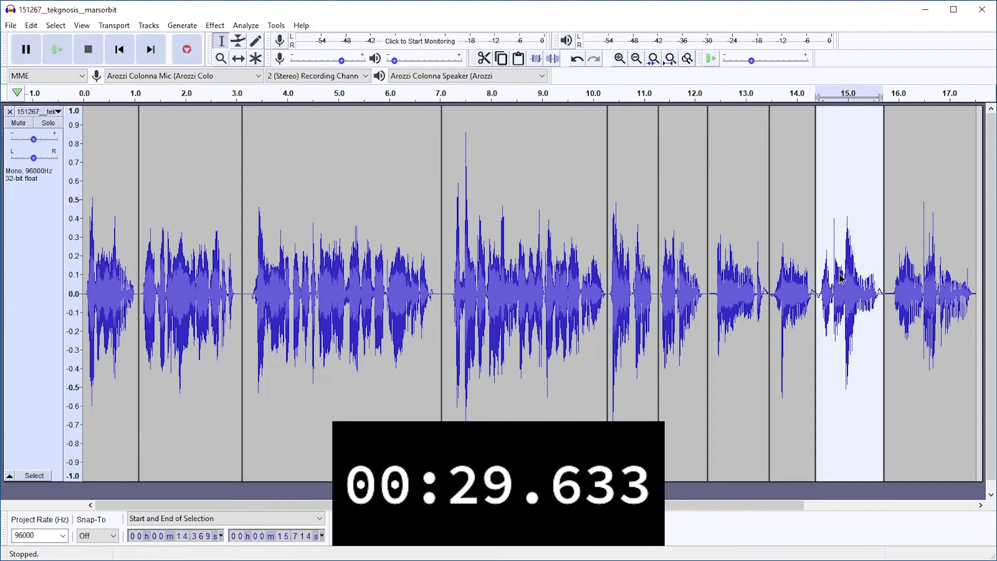
double_click(929, 269)
key("ctrl+shift+l")
type("10")
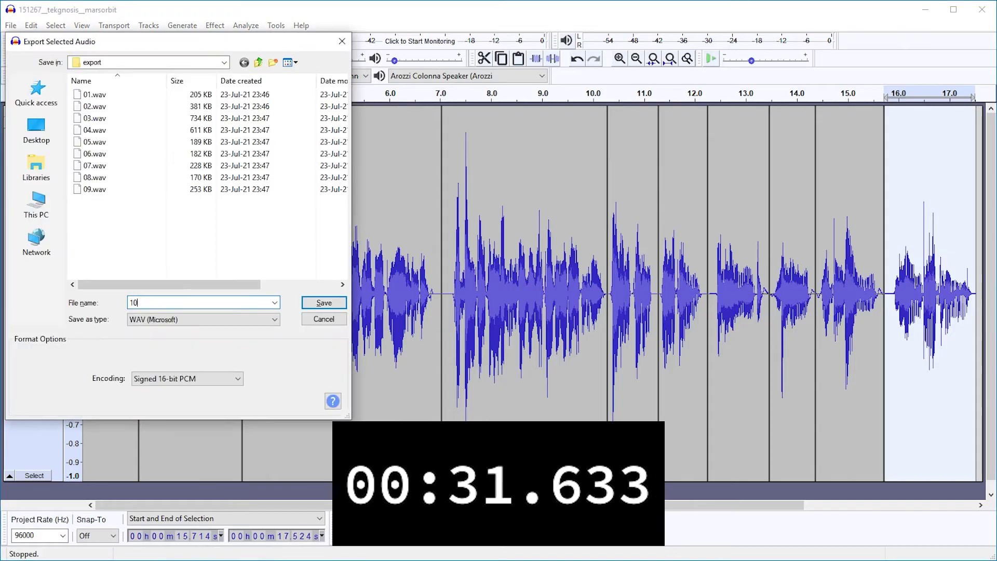
key("Return")
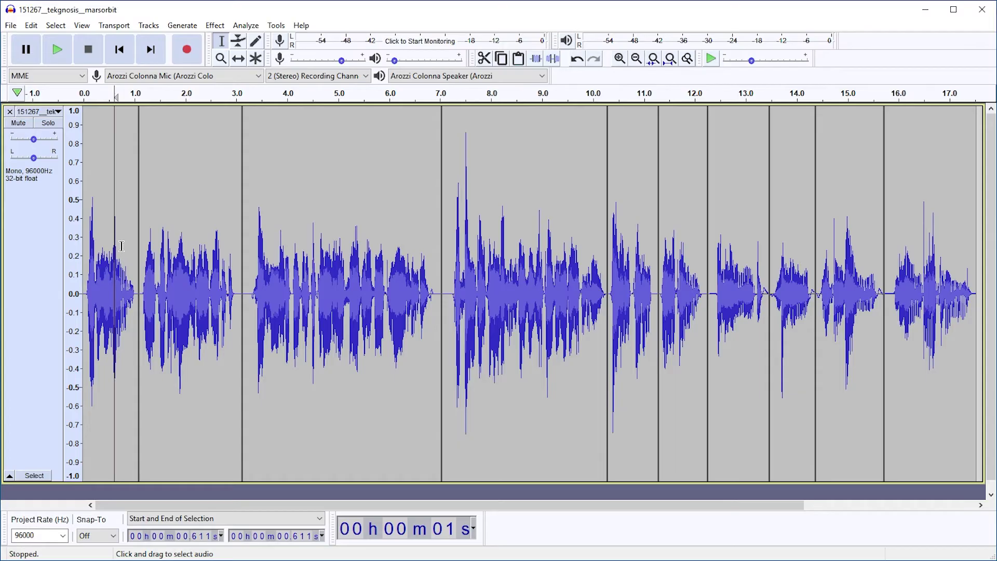
Search the keyboard shortcuts for 'ctrl+' then 'alt+' to check bindings, and close preferences.
left_click(30, 29)
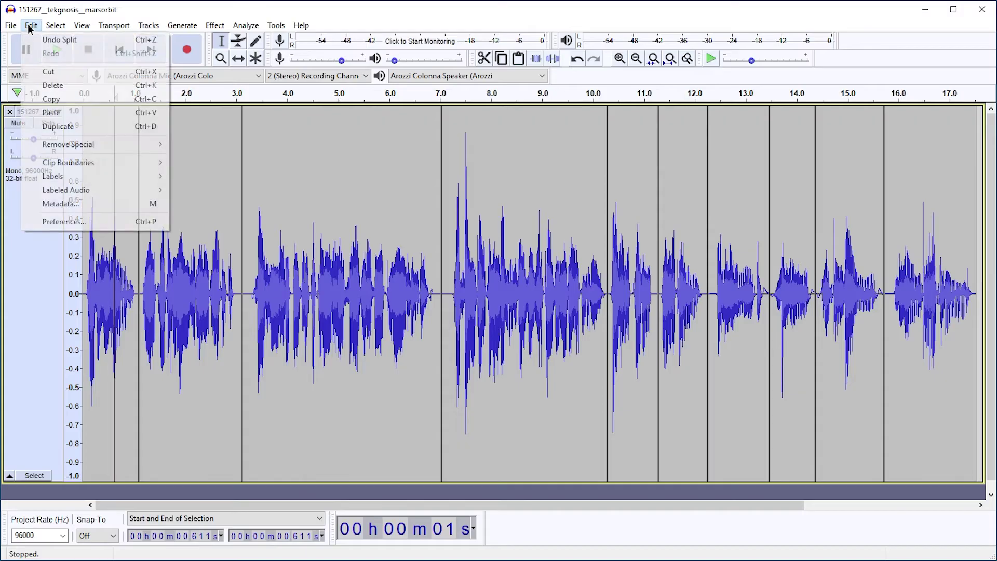
left_click(116, 223)
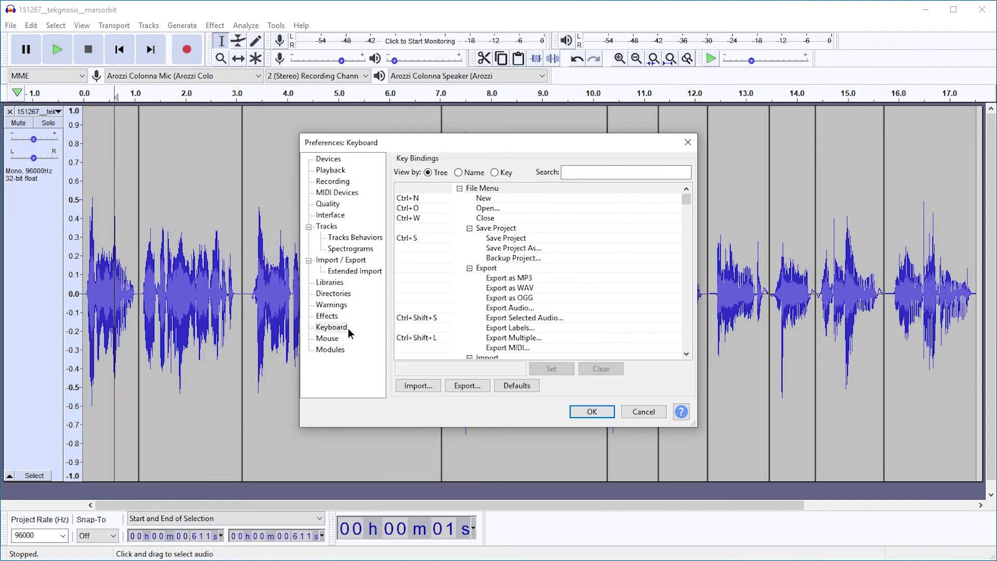
left_click(633, 168)
type("ctrl+b")
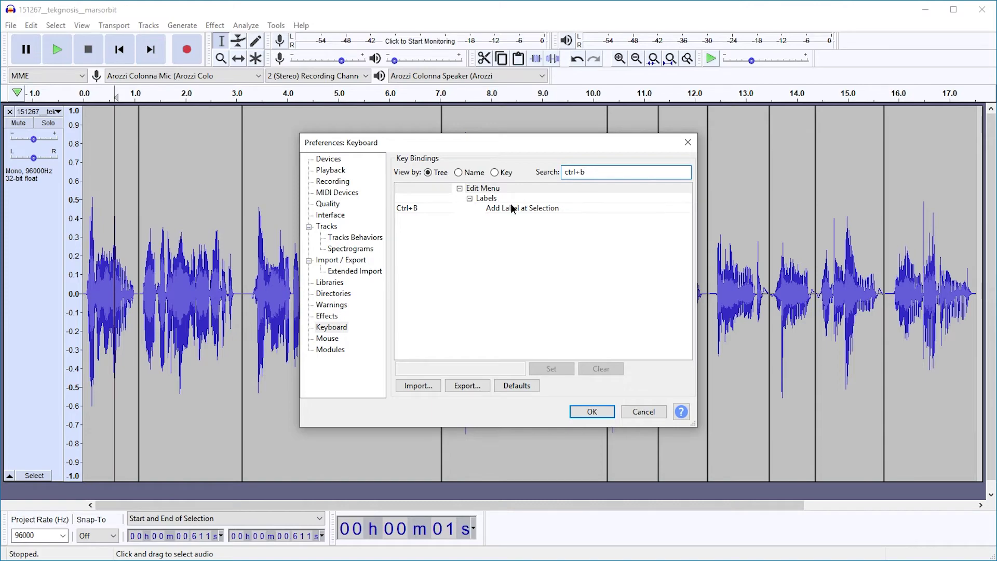
double_click(622, 166)
type("alt+.")
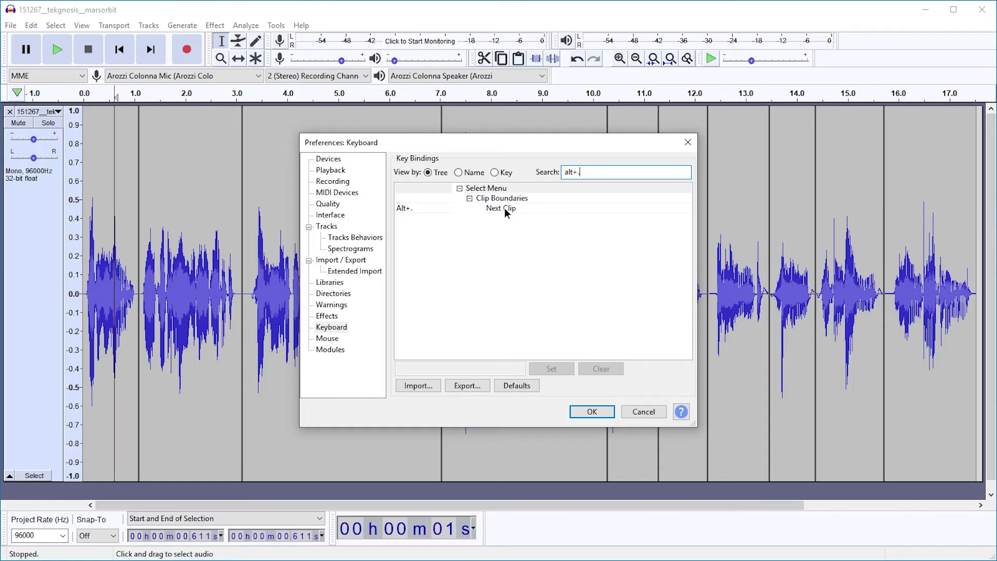
key("Return")
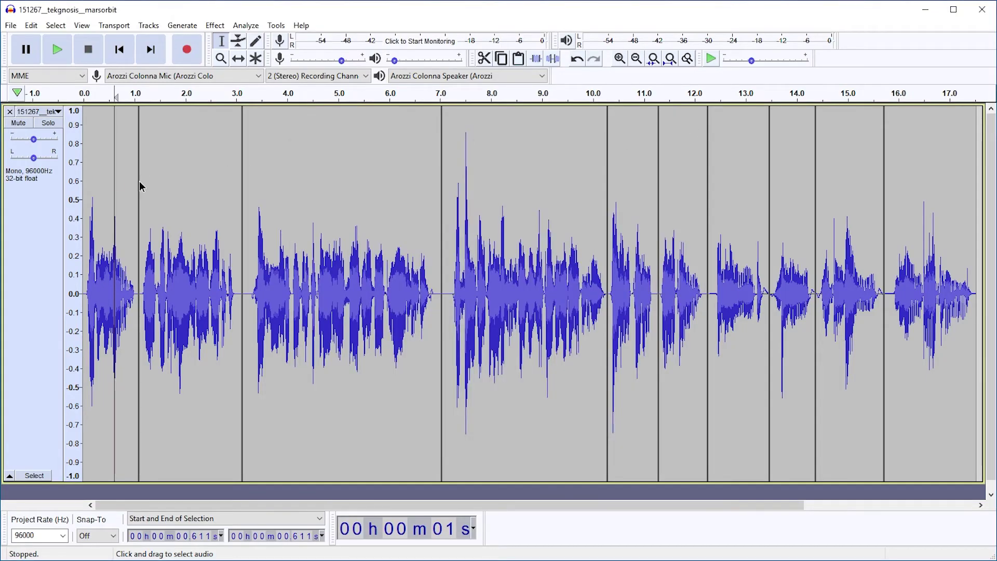
Return to the track start and add labels over the first two clips.
key("alt+period")
key("alt+period")
key("alt+period")
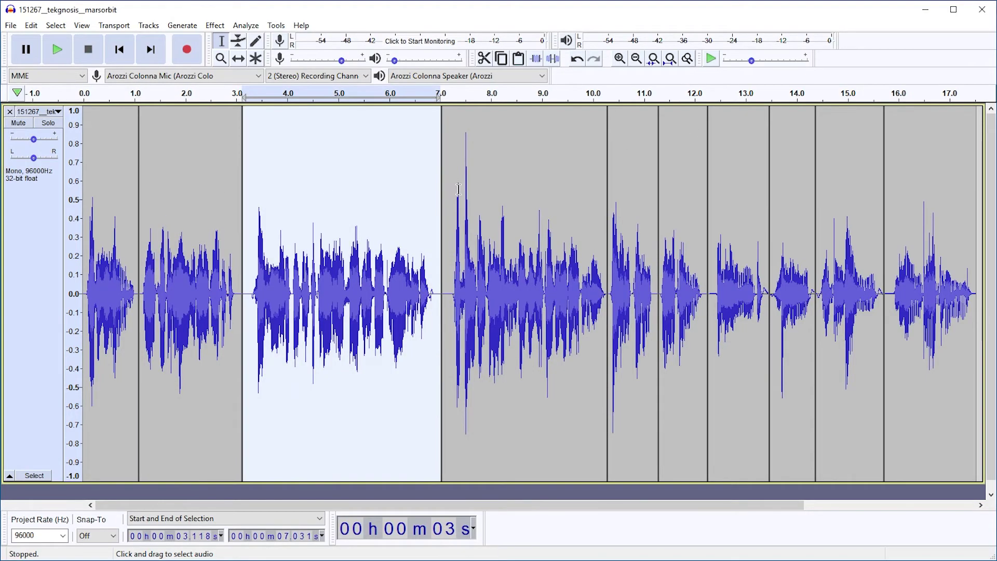
key("alt+period")
key("Home")
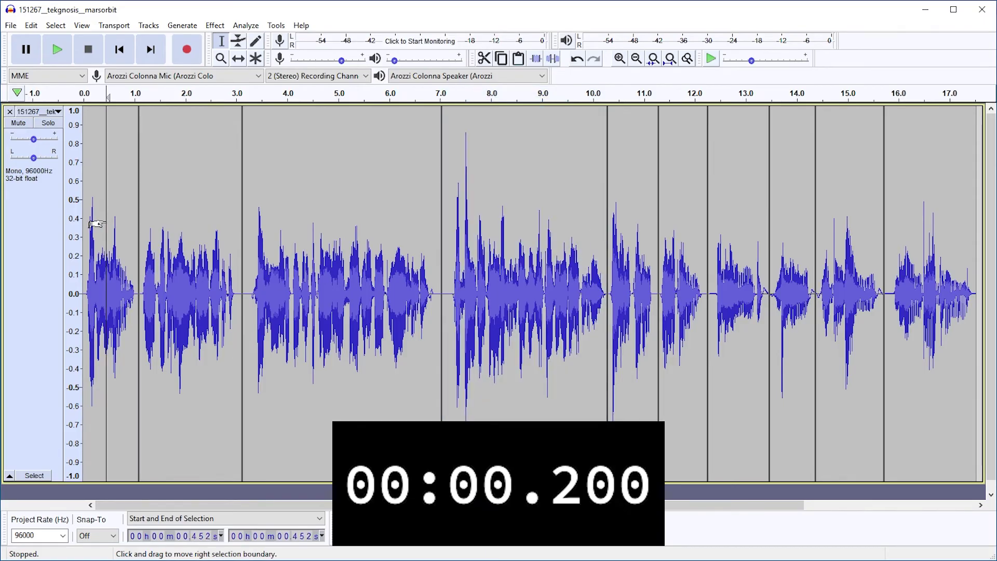
key("alt+period")
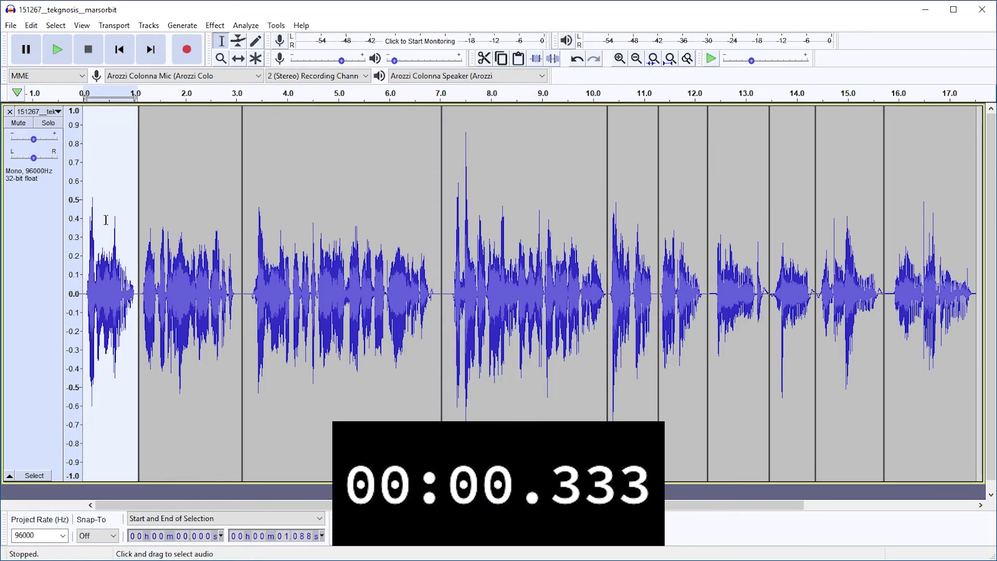
key("ctrl+b")
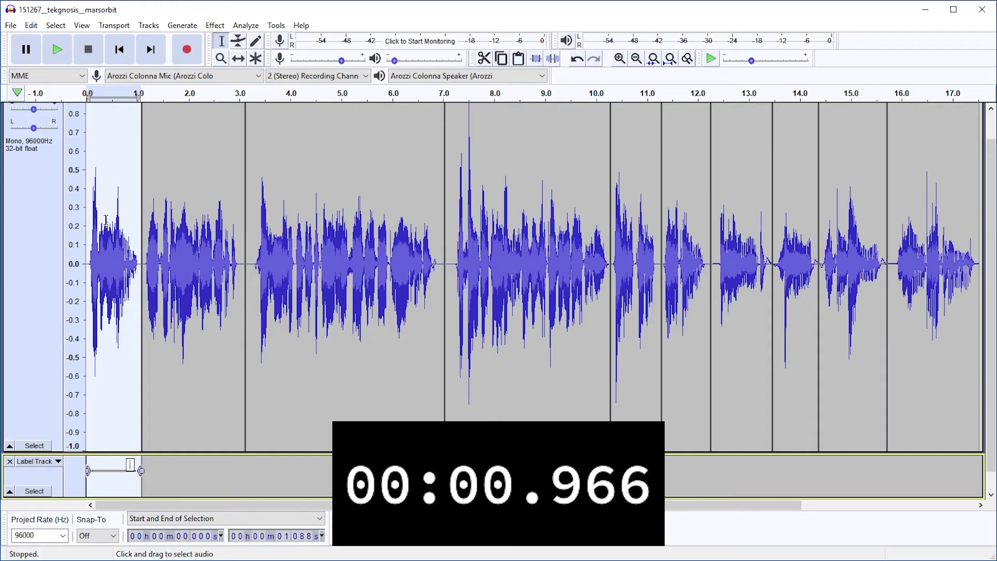
key("alt+period")
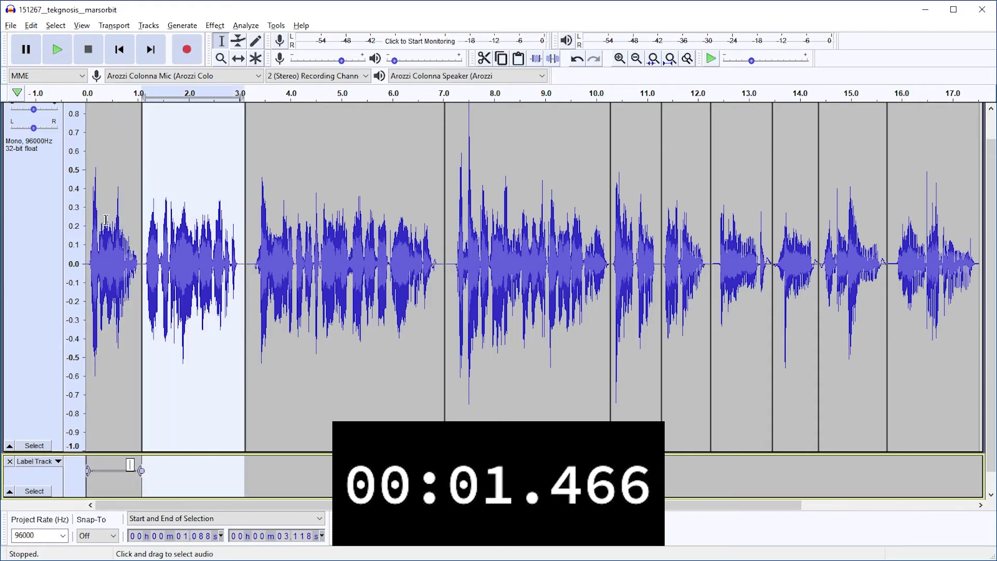
key("ctrl+b")
Label each remaining clip, through the final 15.7–17.5 second clip.
key("alt+period")
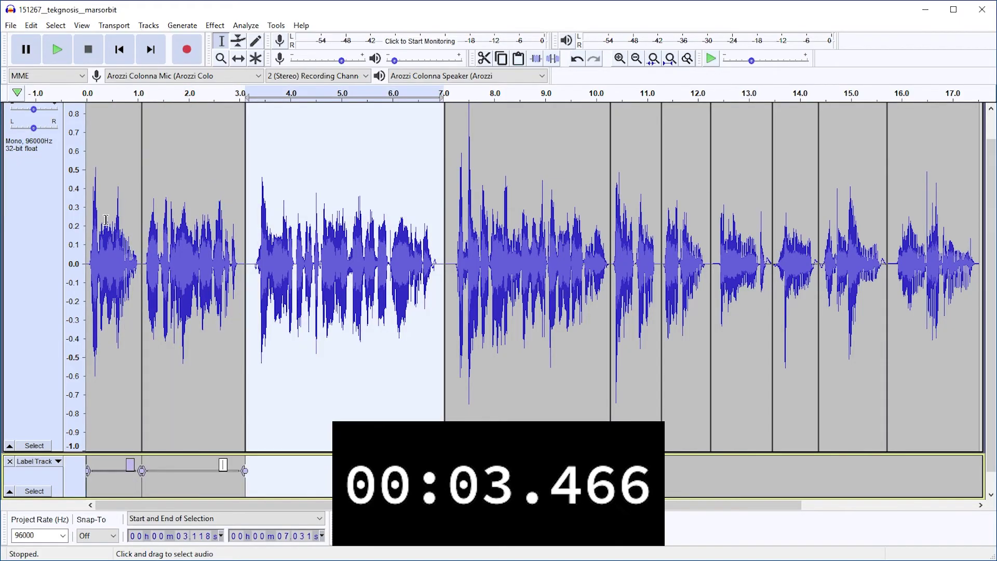
key("alt+period")
key("alt+period")
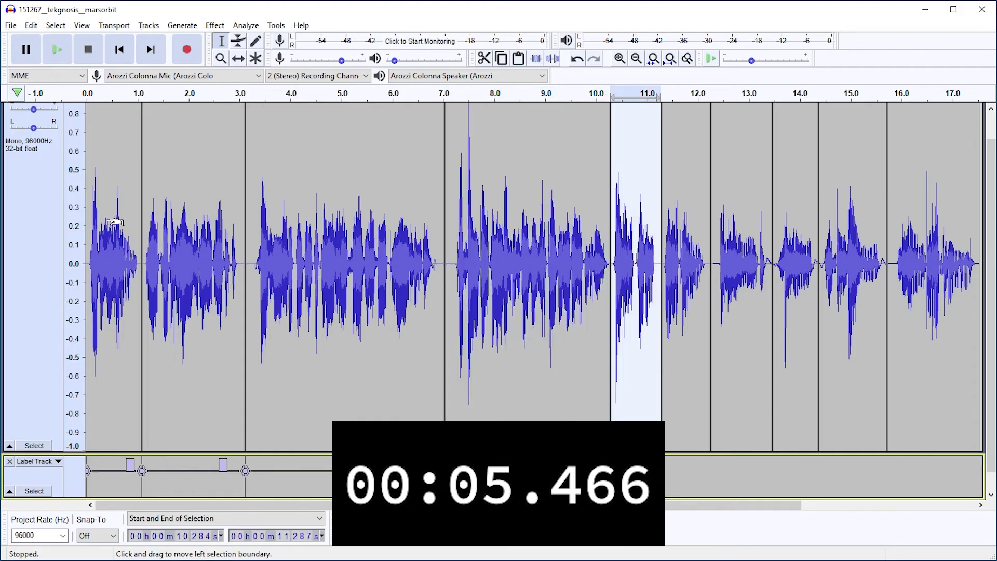
key("alt+period")
key("ctrl+b")
key("alt+period")
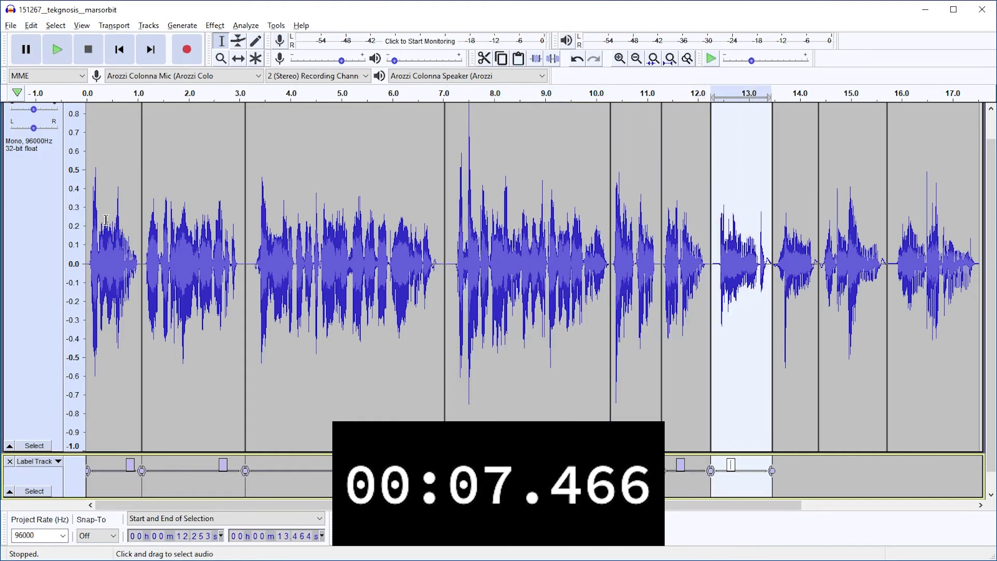
key("ctrl+b")
key("alt+period")
key("ctrl+b")
key("alt+period")
key("ctrl+b")
key("alt+period")
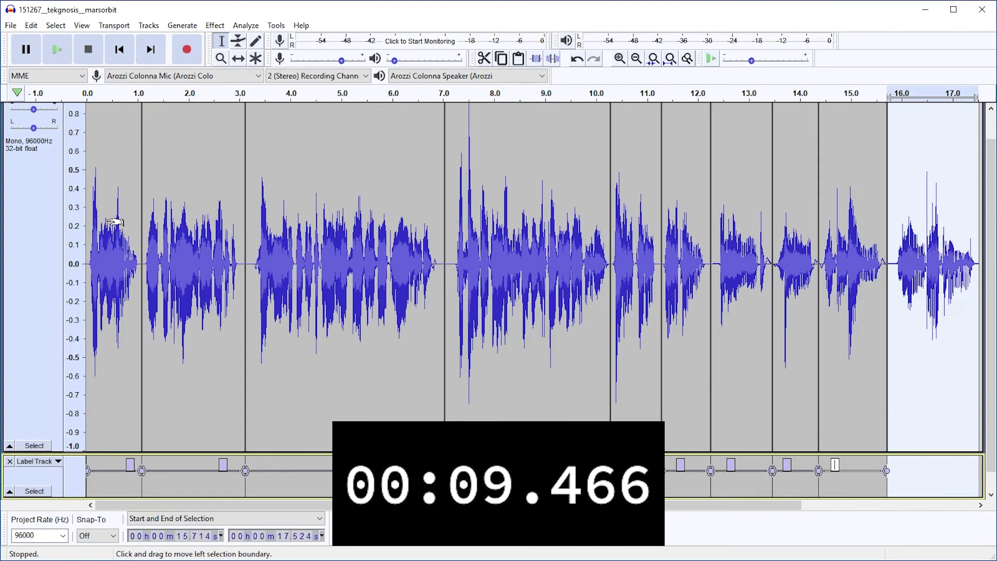
key("ctrl+b")
In Export Multiple, set the destination to a new 'labelexport' folder inside testauda.
left_click(15, 25)
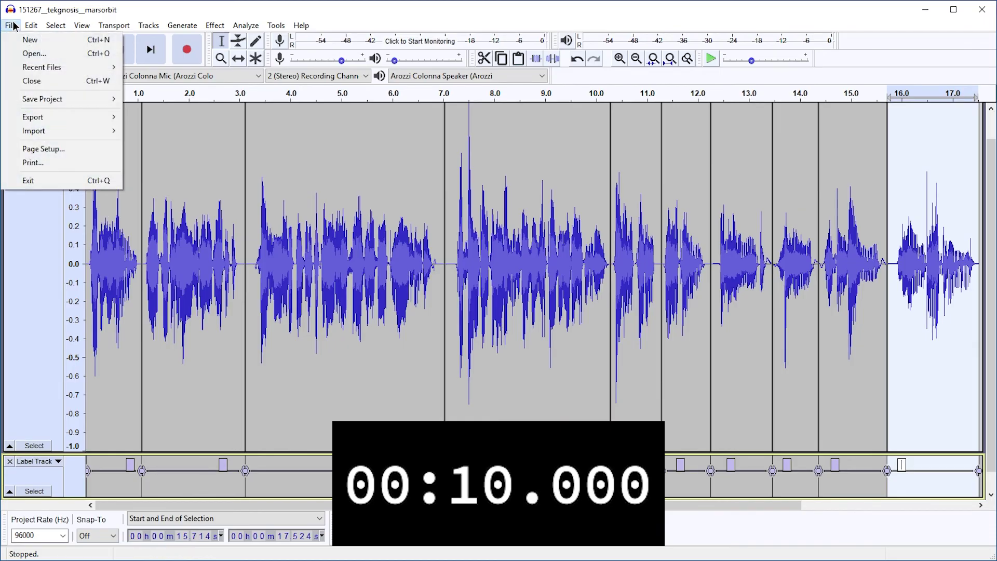
mouse_move(70, 117)
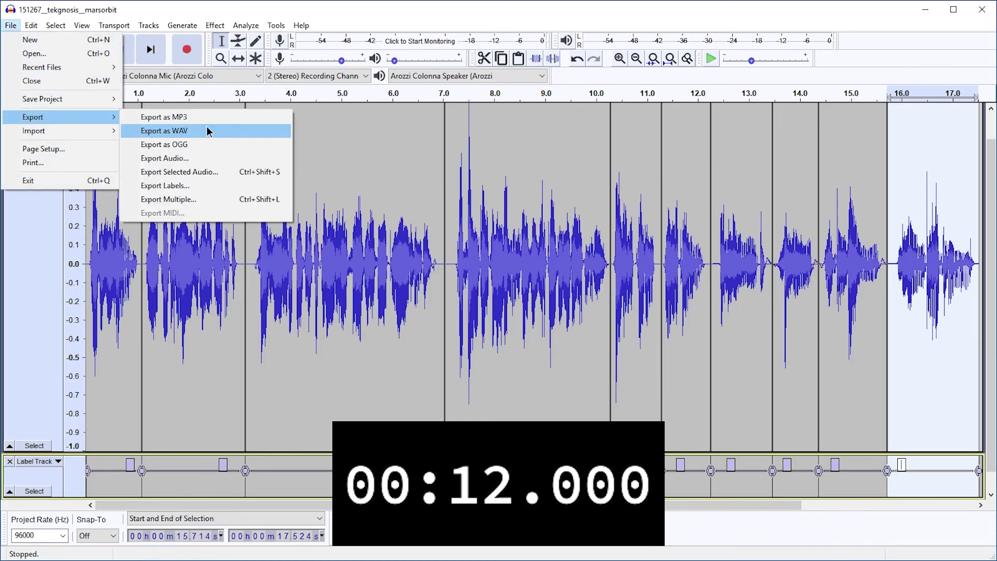
left_click(218, 200)
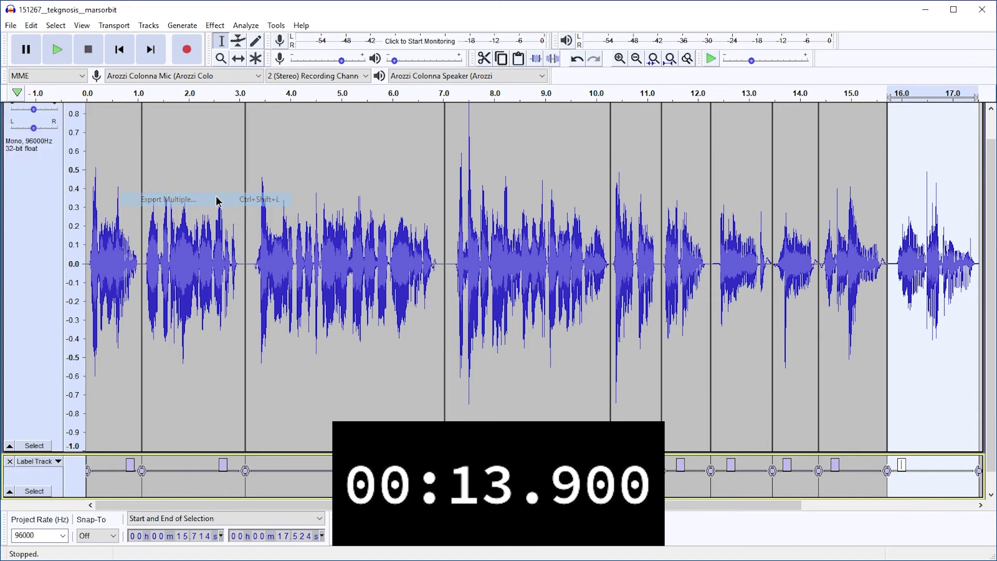
left_click_drag(518, 183, 432, 177)
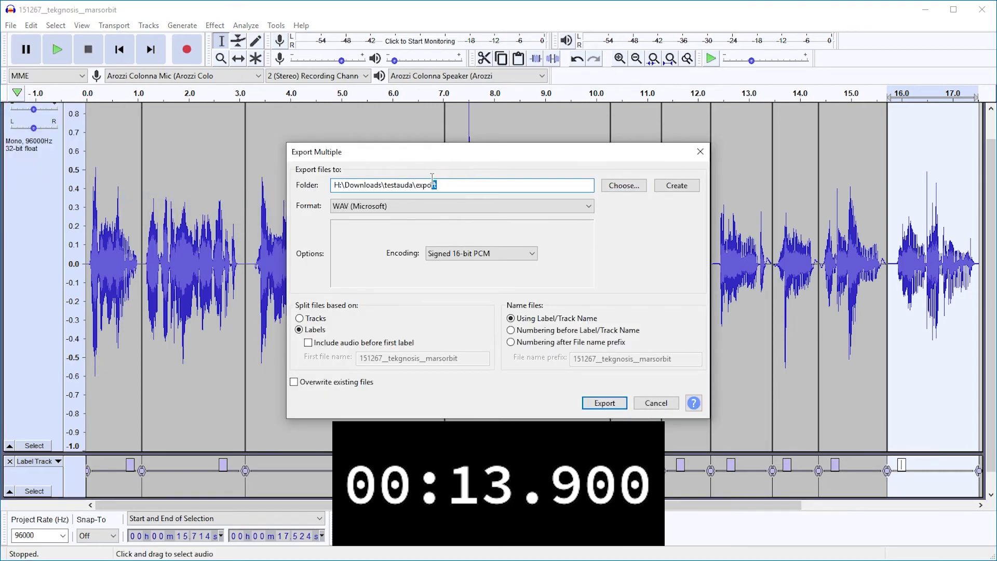
left_click(602, 190)
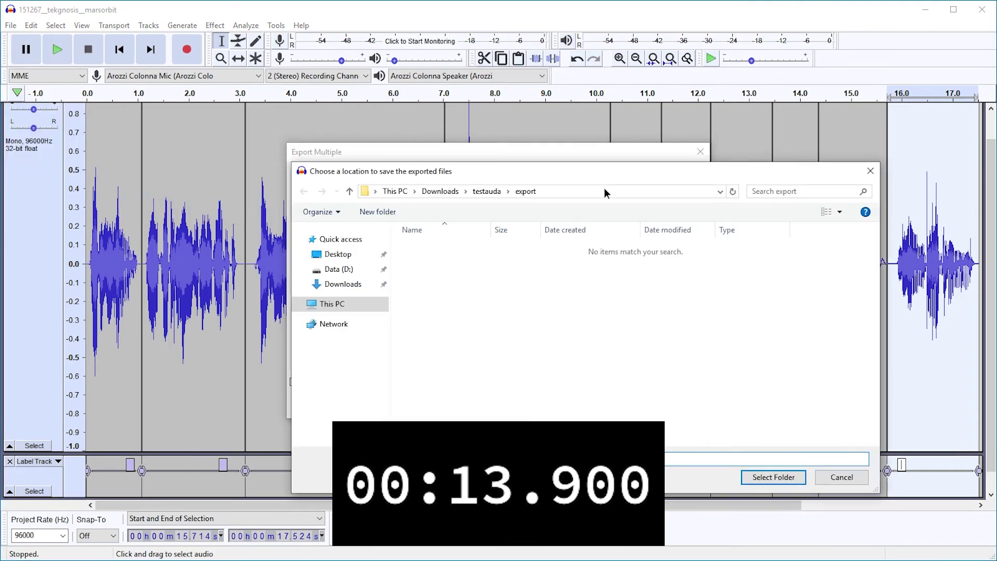
left_click(501, 191)
key("ctrl+shift+n")
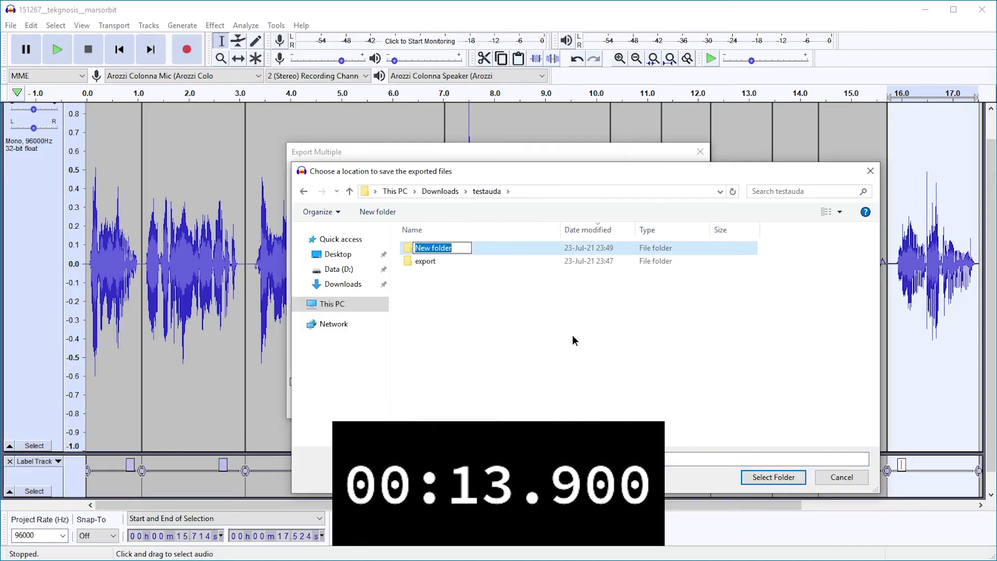
type("la")
type("xport")
key("Return")
key("Return")
left_click(765, 476)
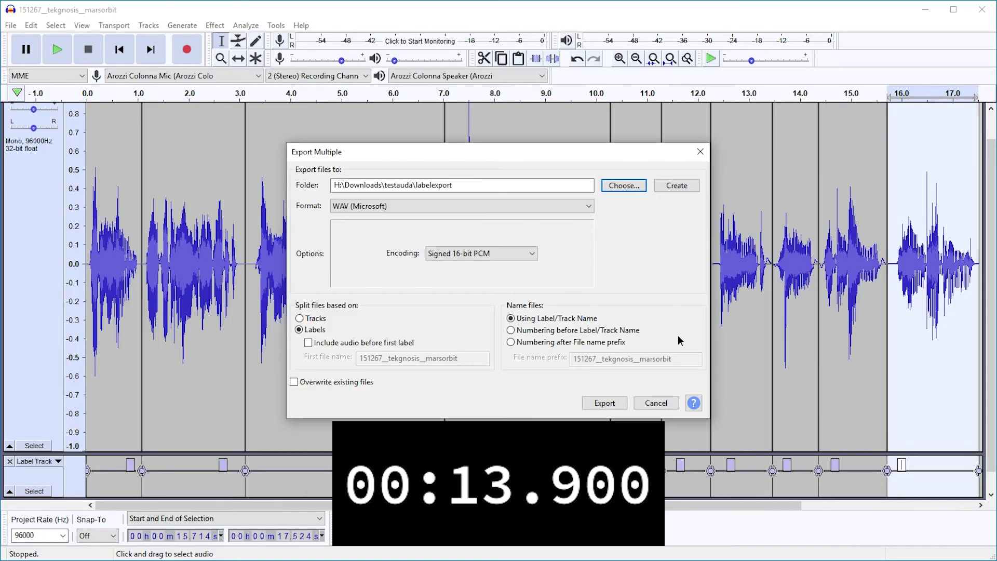
Keep WAV format with Signed 16-bit PCM encoding, excluding audio before the first label.
left_click(489, 210)
left_click(490, 206)
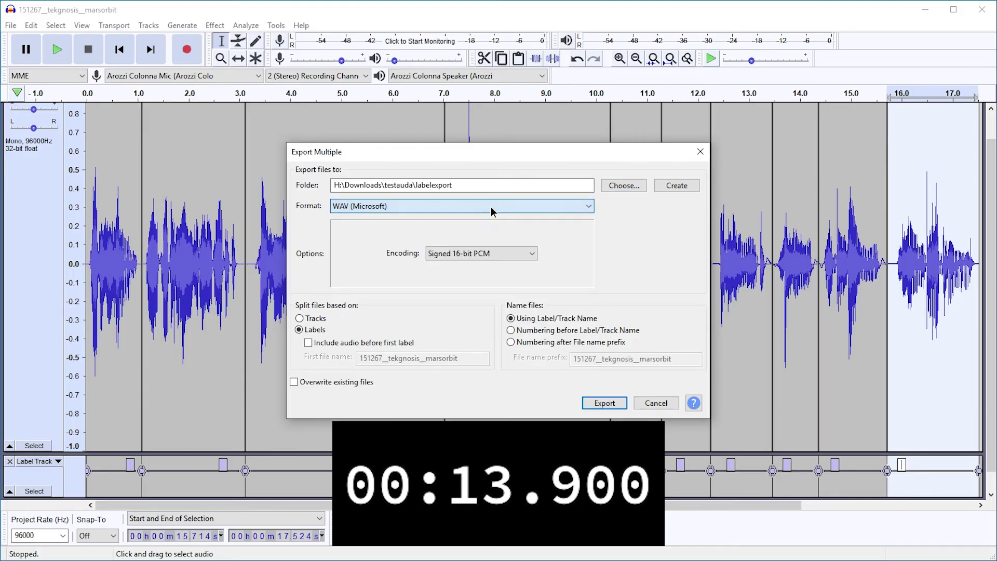
left_click(488, 250)
left_click(488, 251)
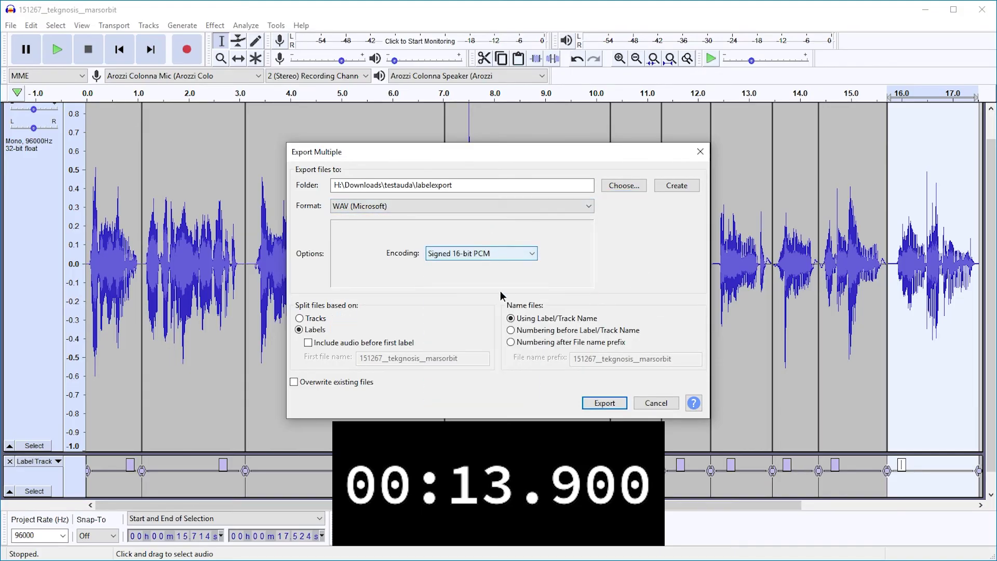
left_click(335, 345)
left_click(336, 346)
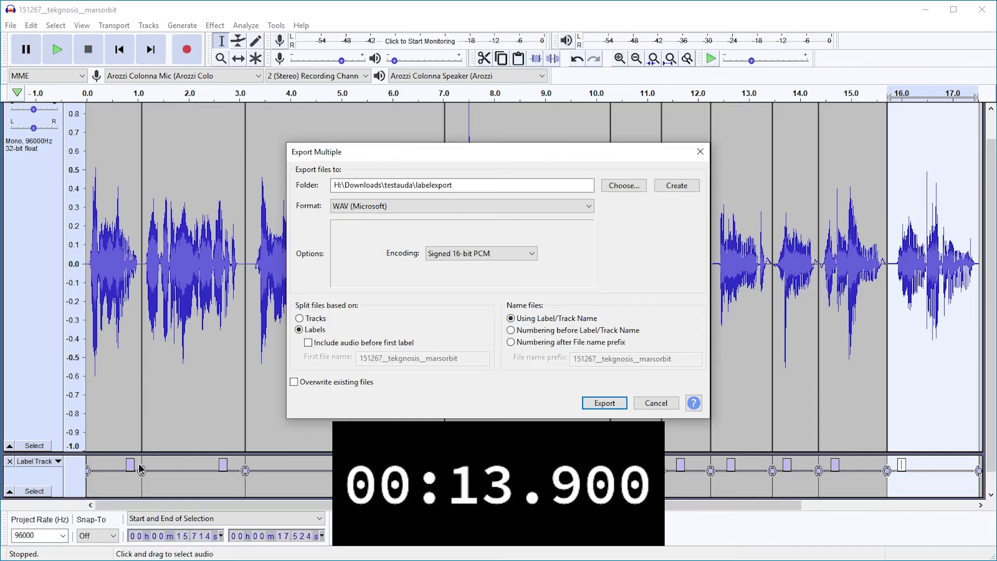
Name files by number after the prefix 'export' and export all labelled clips.
left_click(533, 335)
left_click(524, 342)
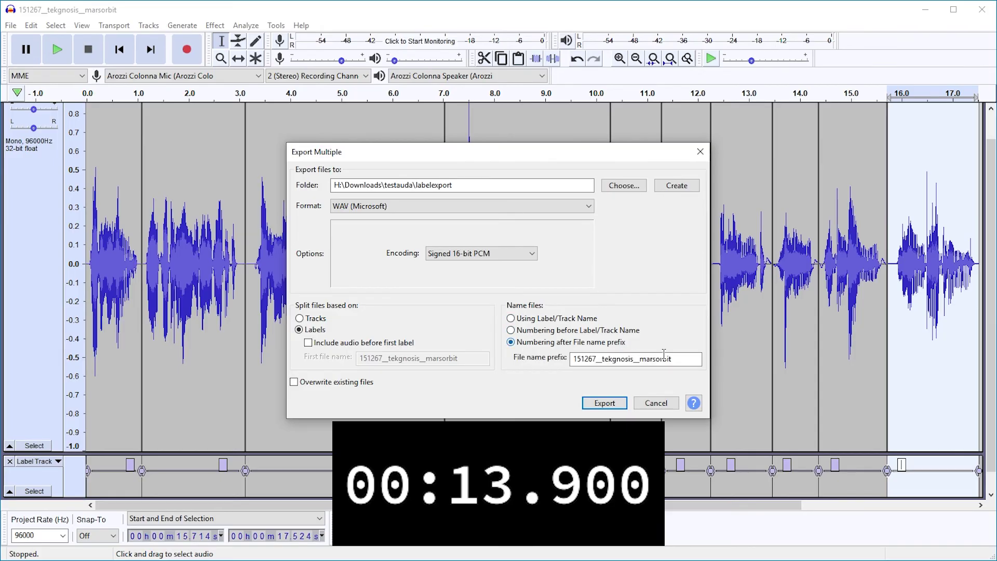
double_click(692, 358)
type("export-")
left_click(603, 404)
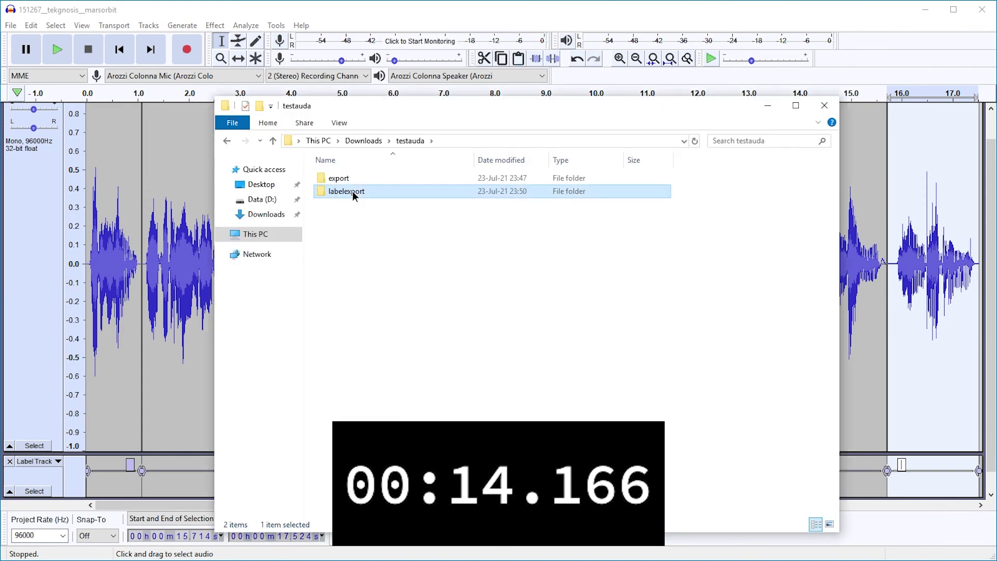
double_click(352, 191)
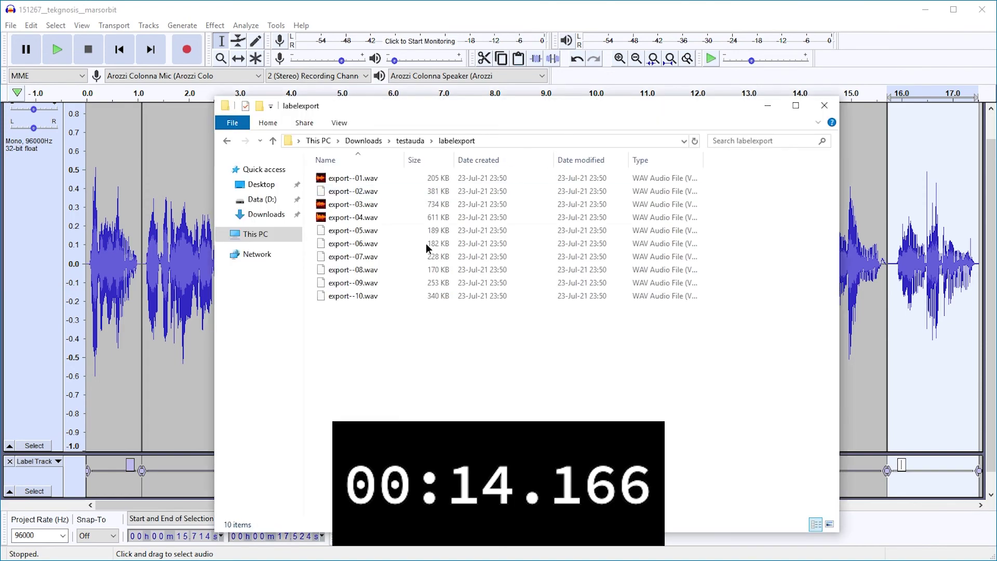
left_click_drag(545, 366, 433, 171)
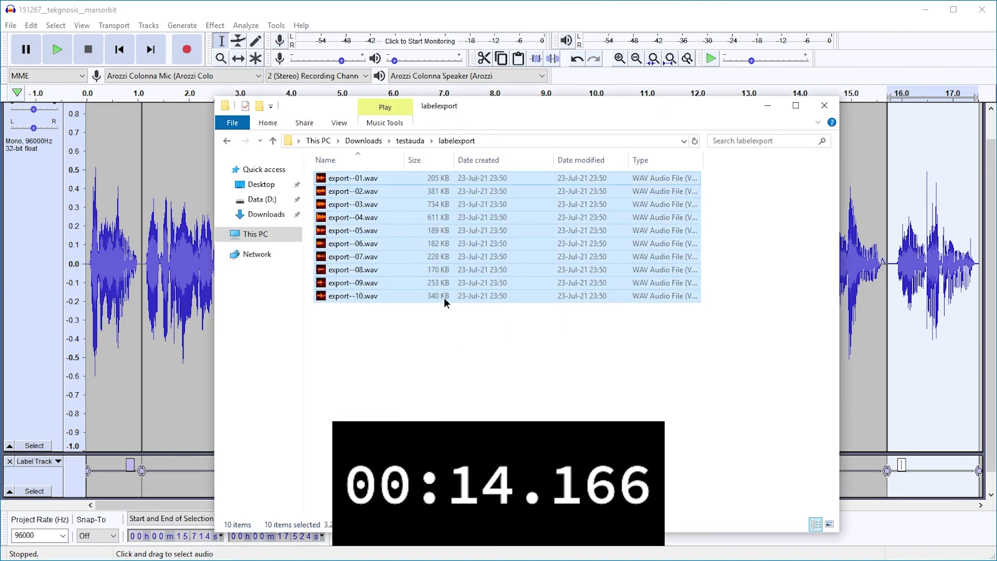
key("alt+Left")
double_click(345, 177)
key("ctrl+a")
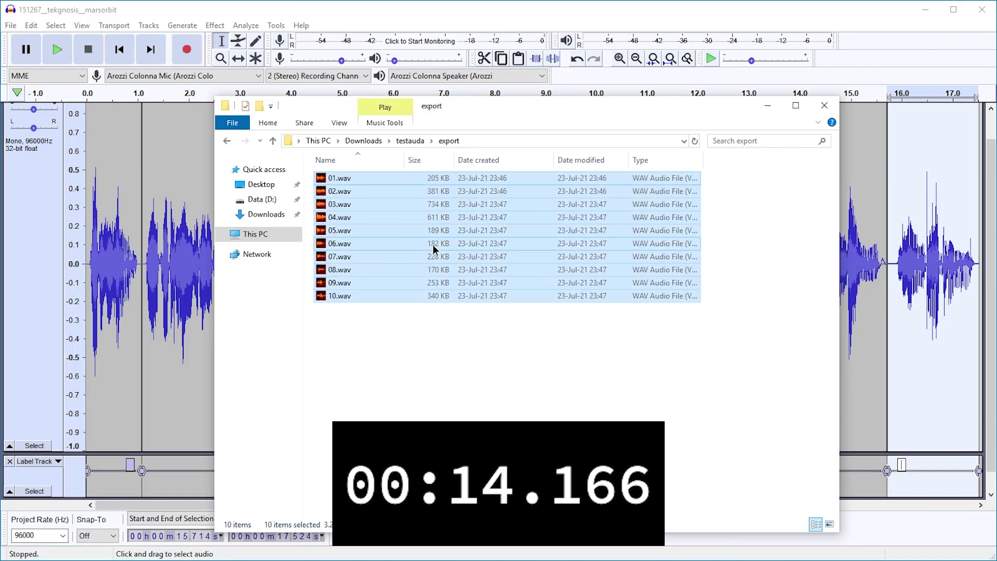
key("alt+Left")
double_click(345, 192)
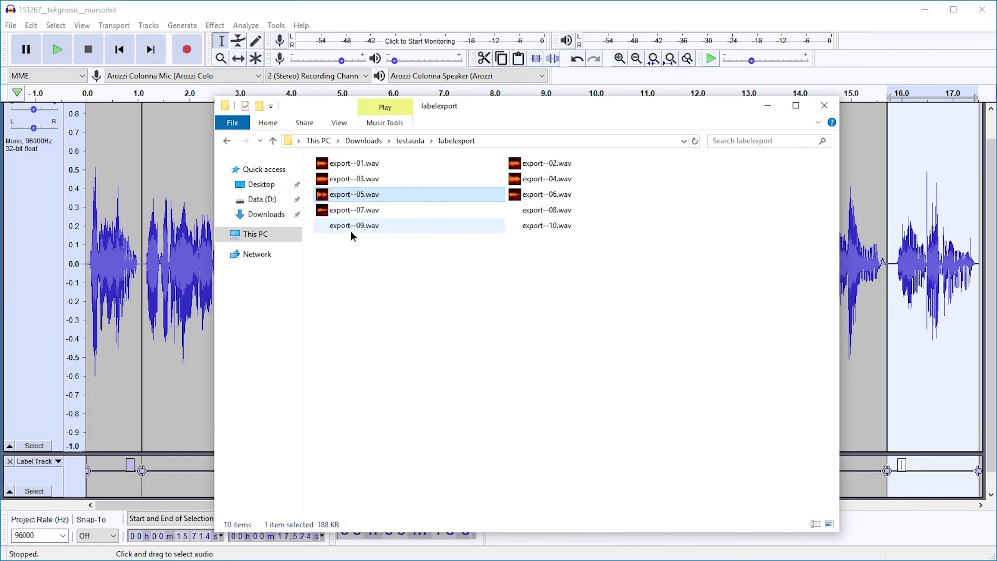
scroll(366, 222, "up", 5, "ctrl")
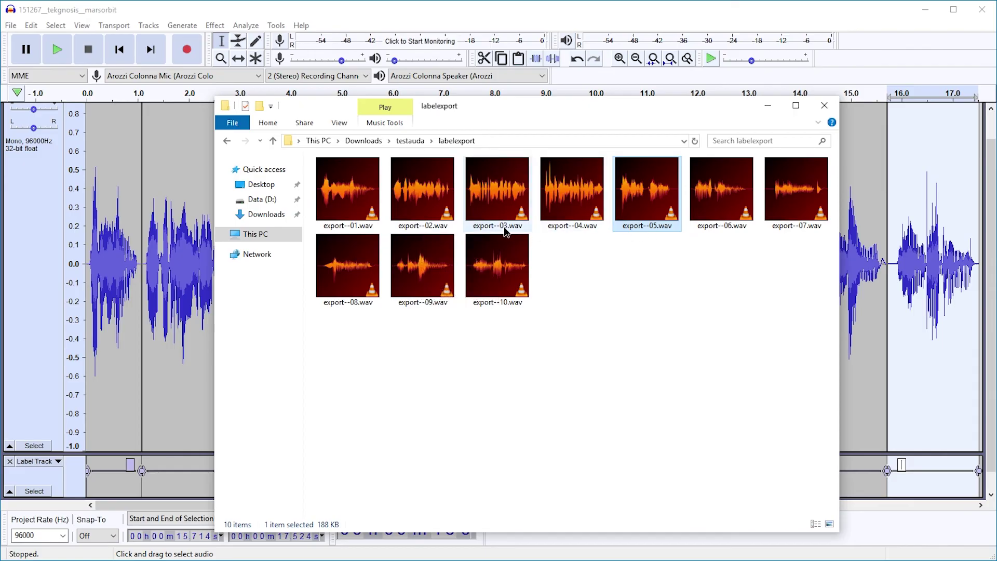
key("alt+Tab")
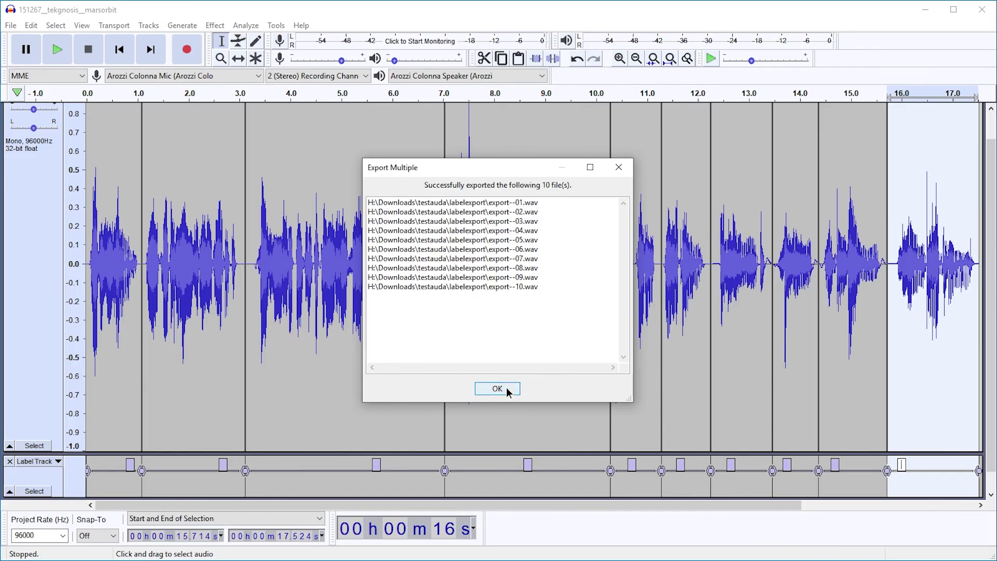
Close the Export Multiple success list with OK.
left_click(507, 391)
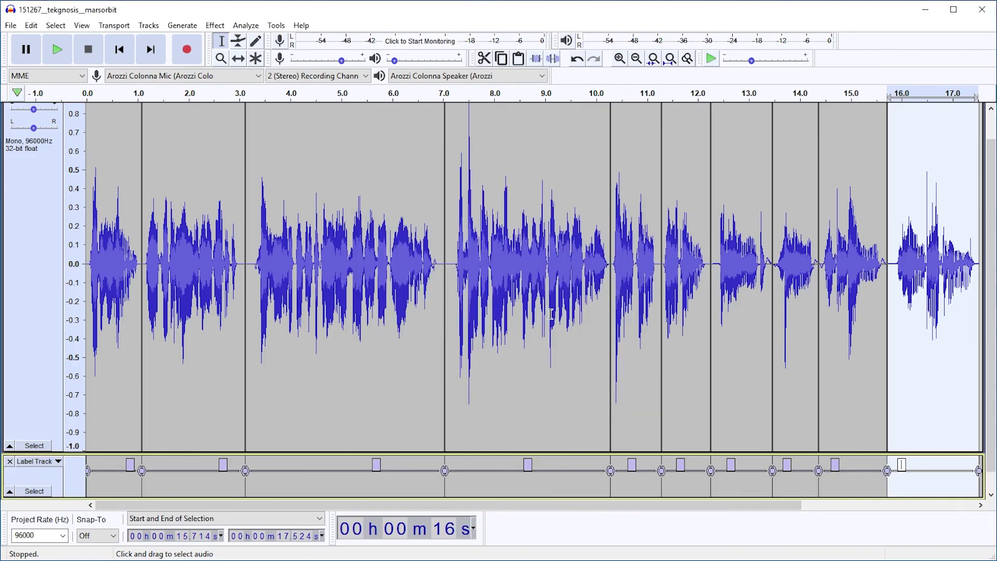